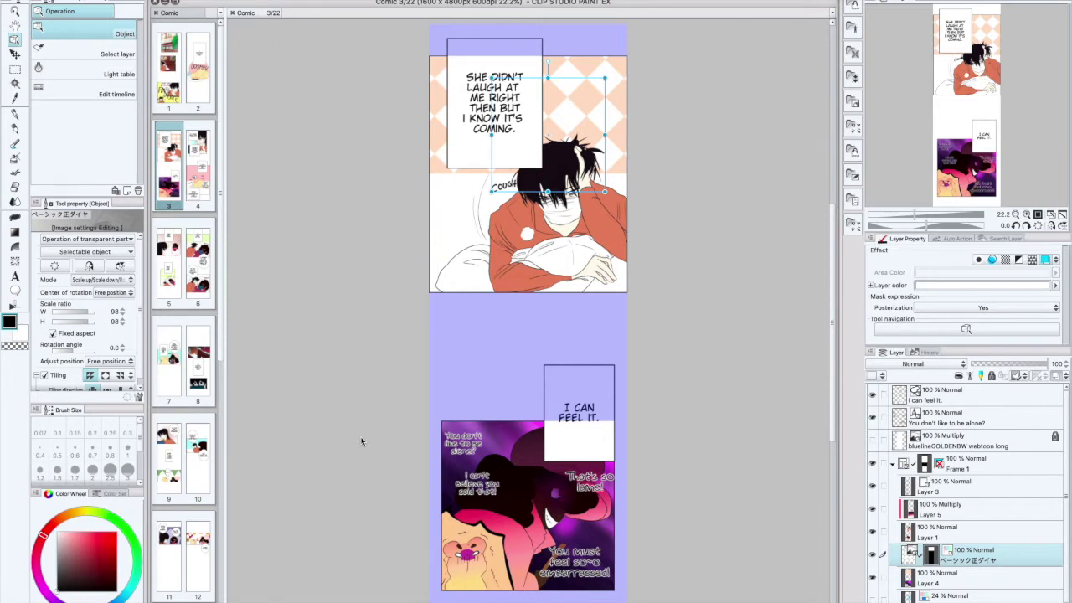
In Safari's 'what is dpi for images' results, highlight the DPI and 300 ppi definitions, then close that tab
mouse_move(346, 598)
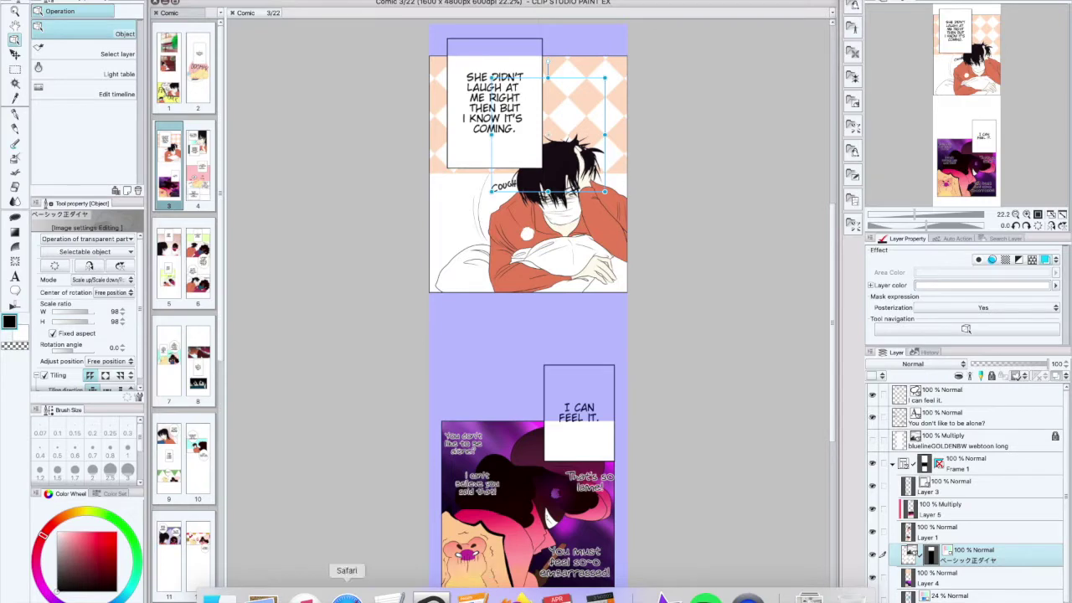
click(347, 596)
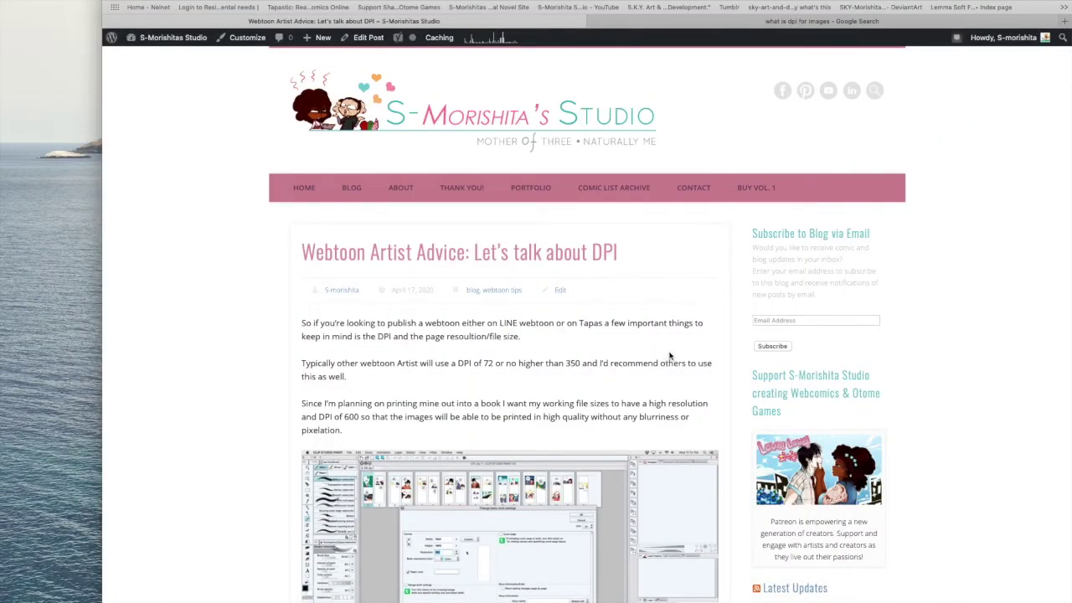
click(808, 21)
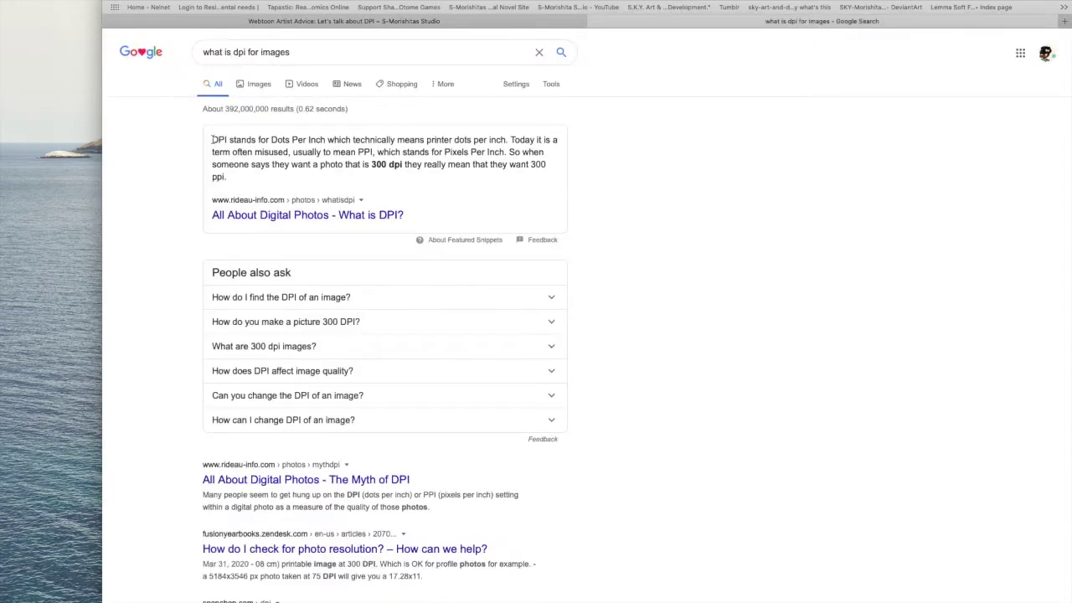
drag(212, 139, 327, 140)
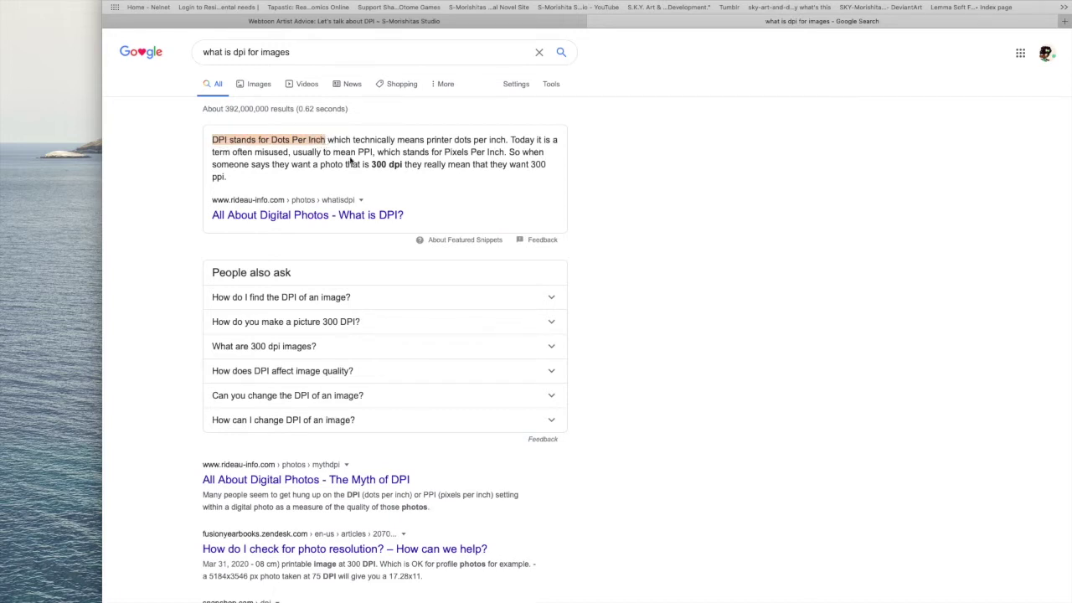
drag(510, 153, 411, 165)
drag(529, 165, 534, 176)
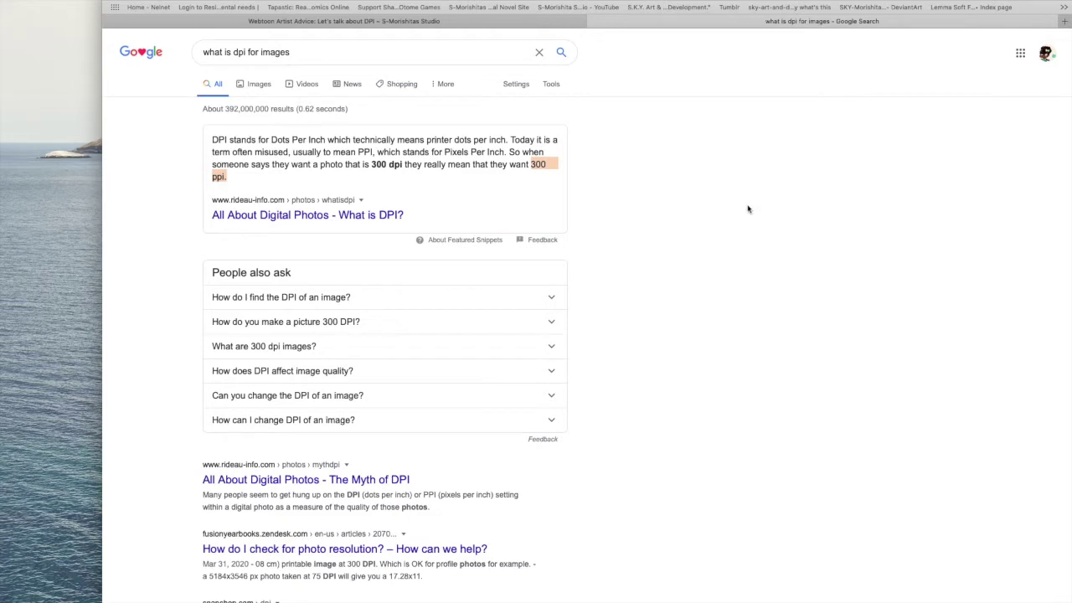
click(592, 21)
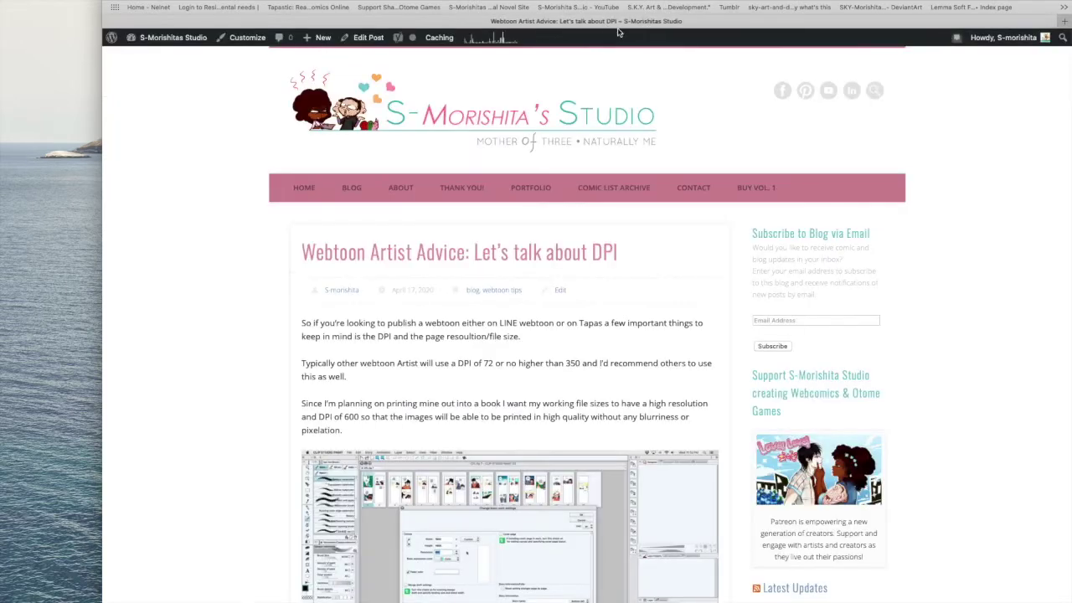
Bring Clip Studio Paint back to the comic's page 3 and open the Edit menu
mouse_move(474, 597)
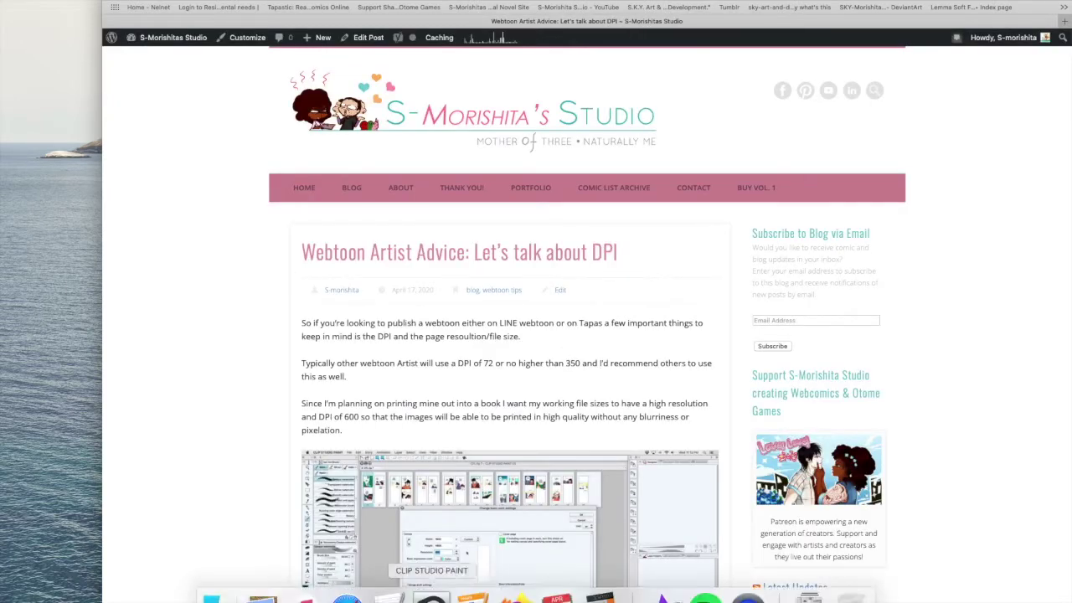
click(431, 597)
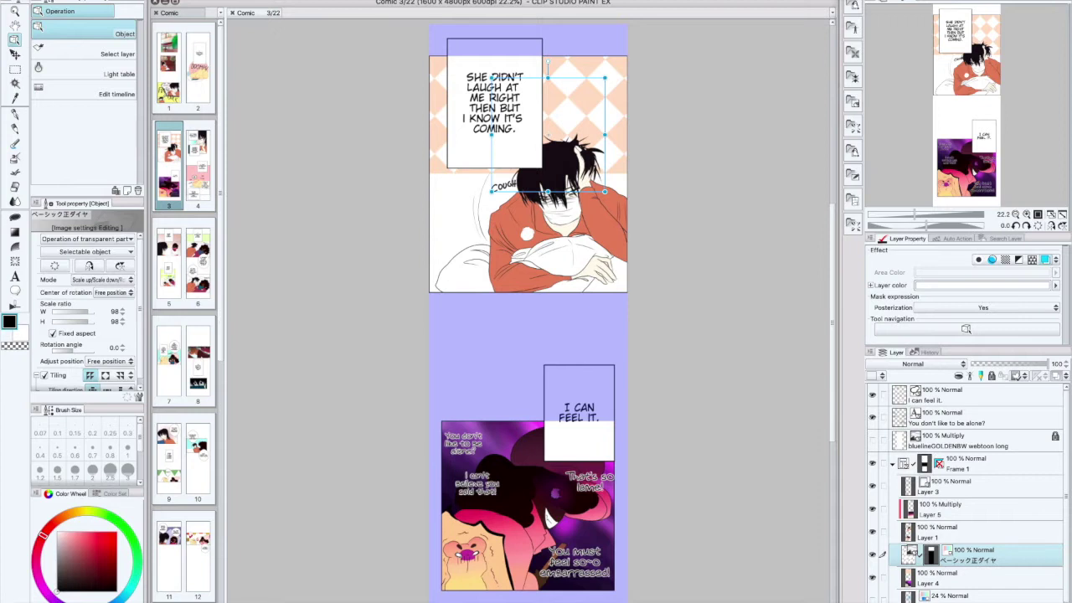
click(126, 0)
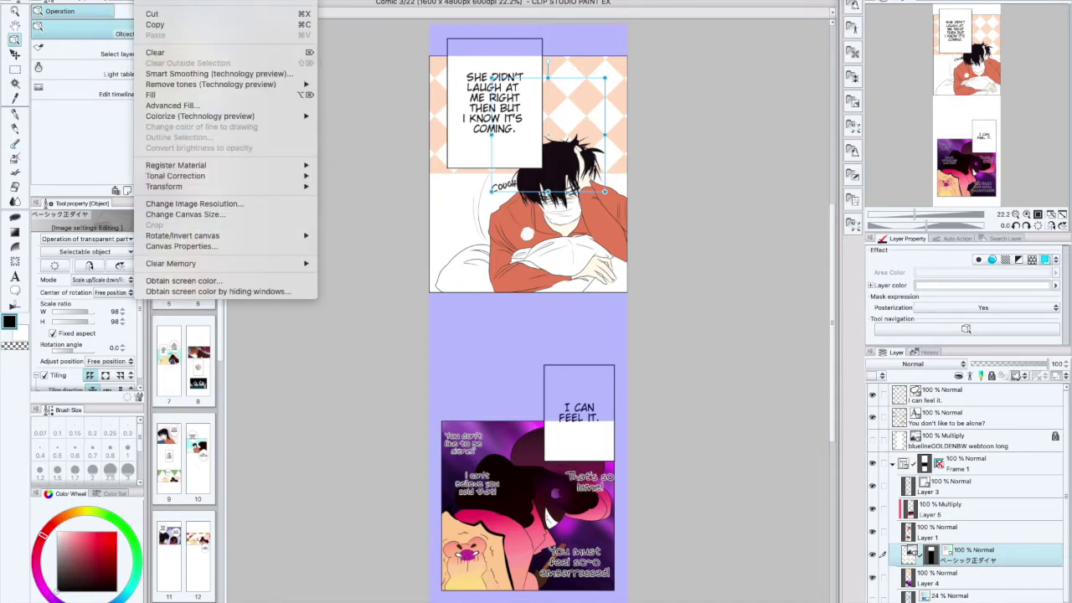
Open Change Image Resolution and select the 600 resolution value of the 1600 × 4800 px page
click(196, 204)
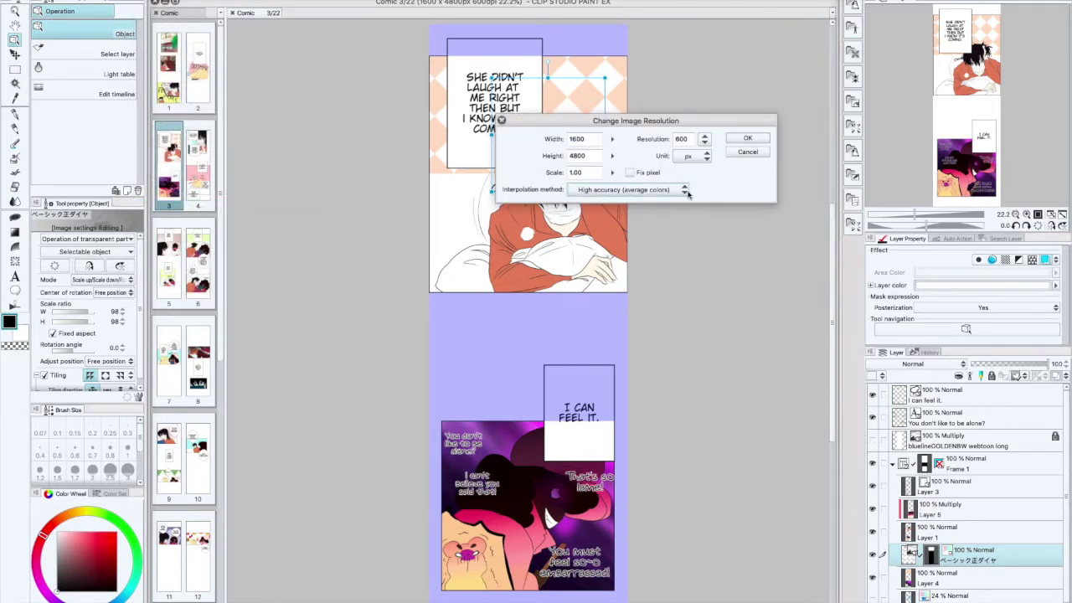
double_click(680, 139)
Cancel the resolution dialog unchanged and start a single-layer .jpg export, accepting the file name
click(739, 153)
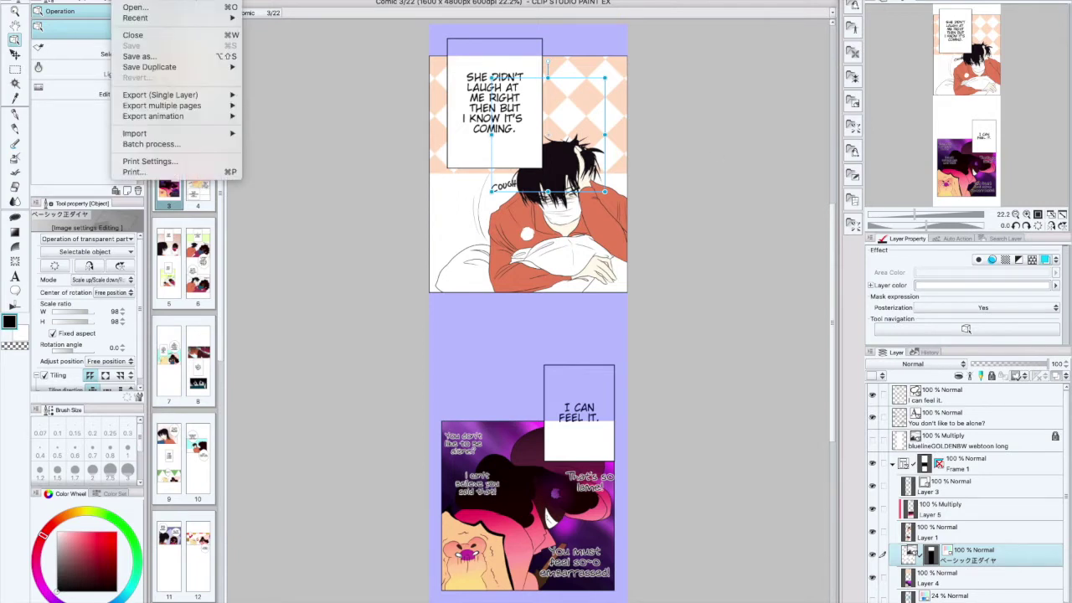
mouse_move(164, 135)
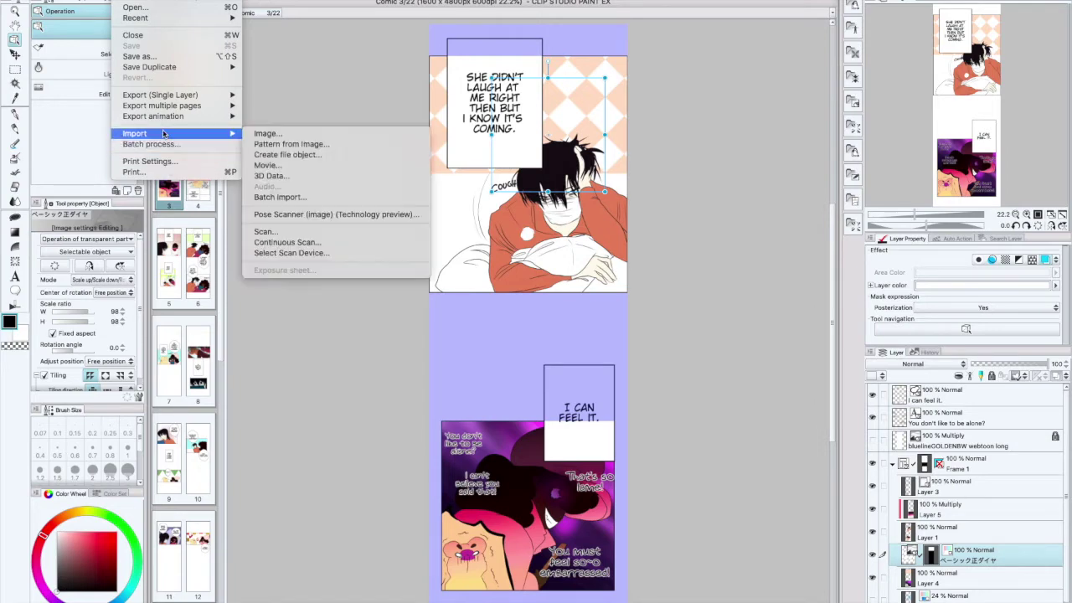
mouse_move(181, 97)
click(259, 106)
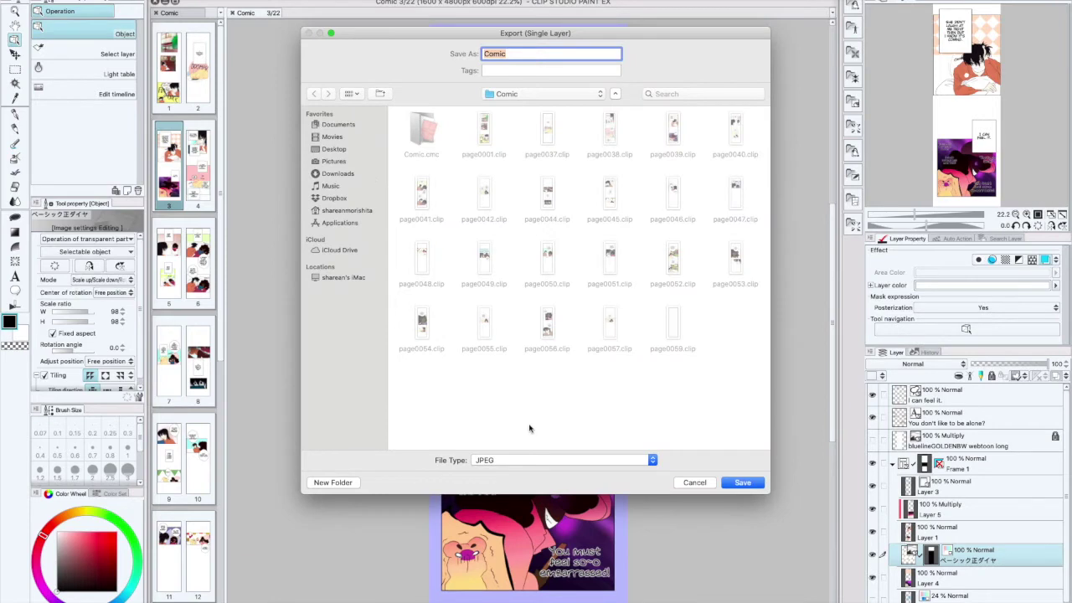
click(740, 484)
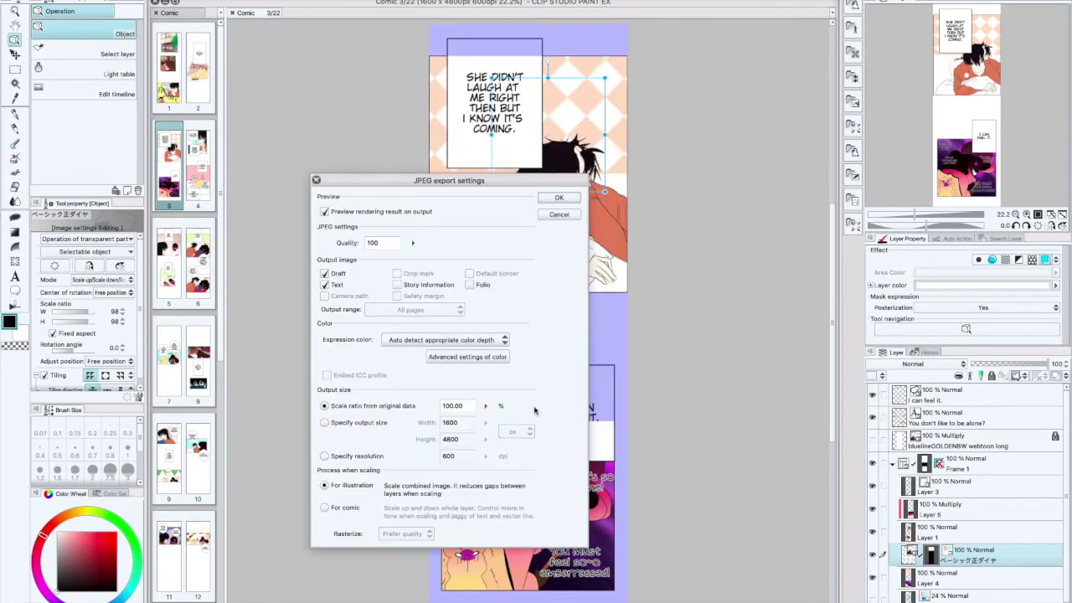
Size the JPEG output by Specify resolution, trying 300 dpi before settling on 600 dpi
click(324, 455)
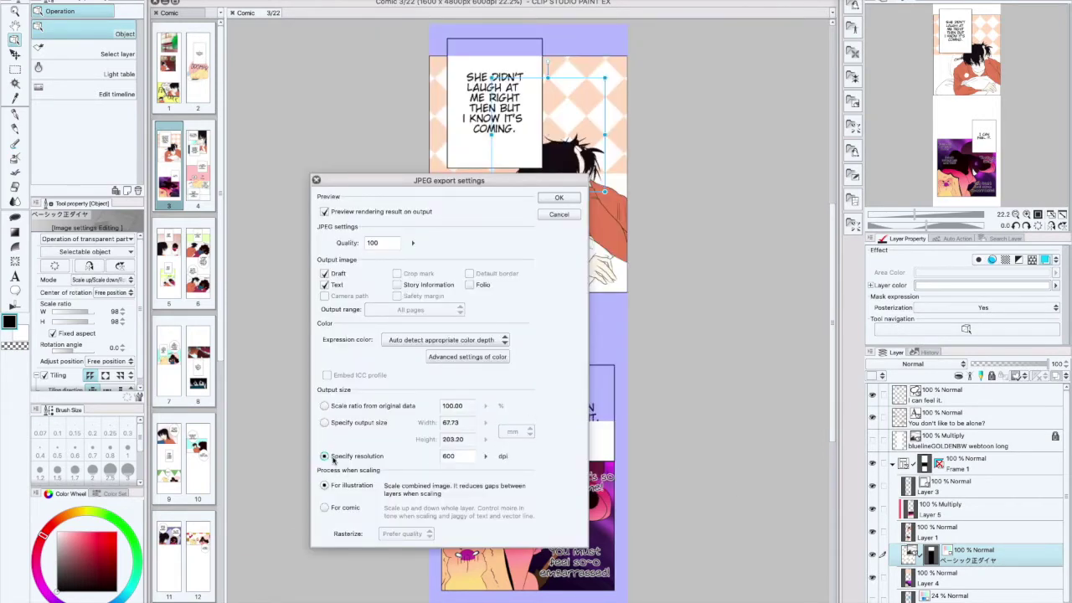
click(486, 456)
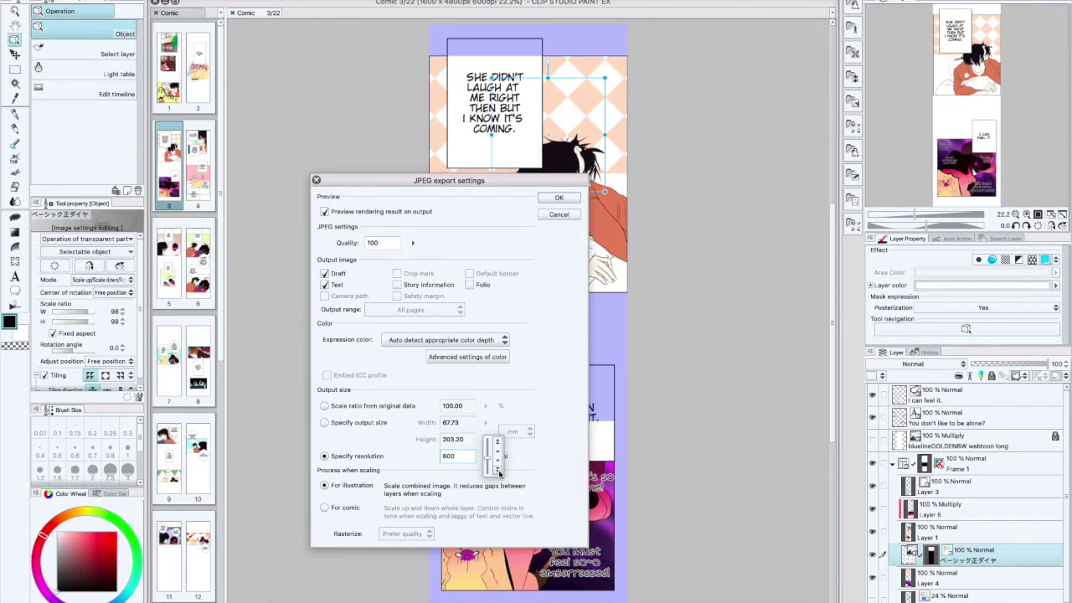
click(499, 472)
click(499, 444)
click(560, 228)
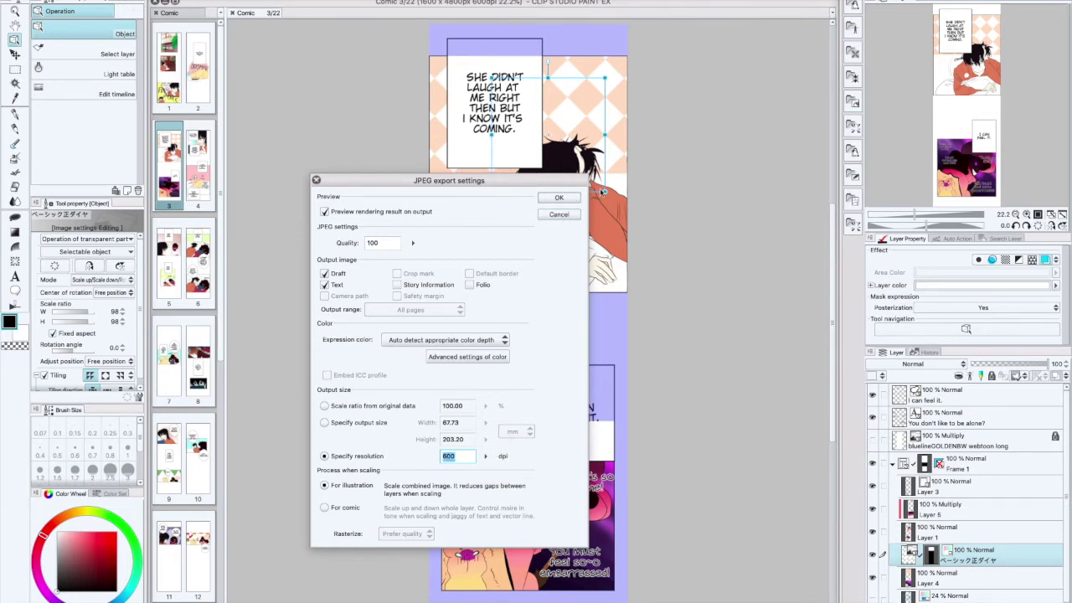
Cancel the JPEG settings and restart the single-layer .jpg export
click(559, 214)
click(126, 1)
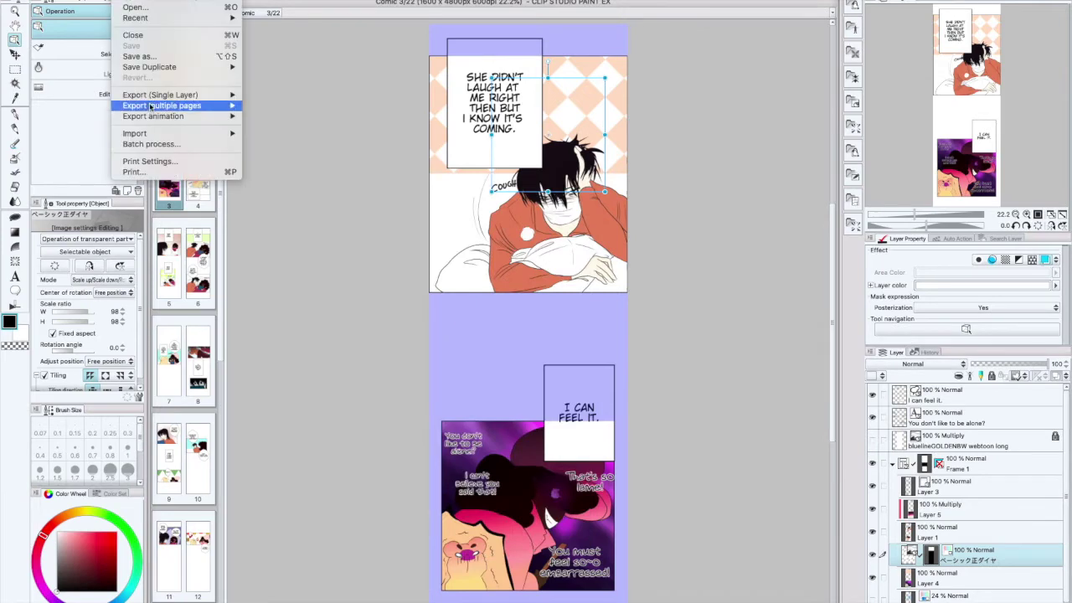
mouse_move(192, 96)
click(283, 109)
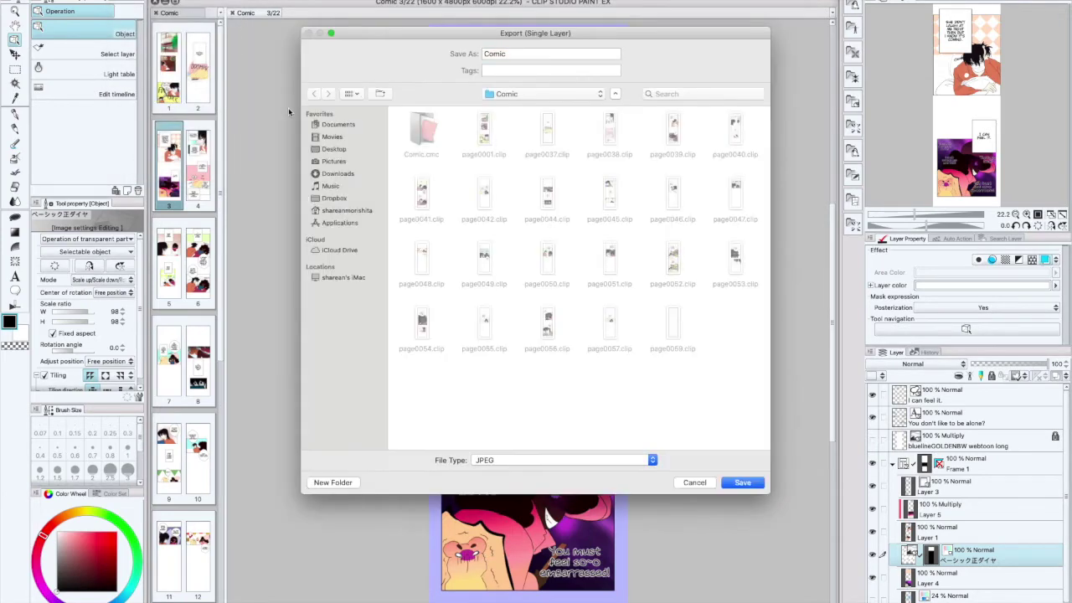
Save the export as 'Comic 600 dpi' in CF EP5 and preview it: quality 100, 1899.93 KB
click(514, 53)
text(600 d)
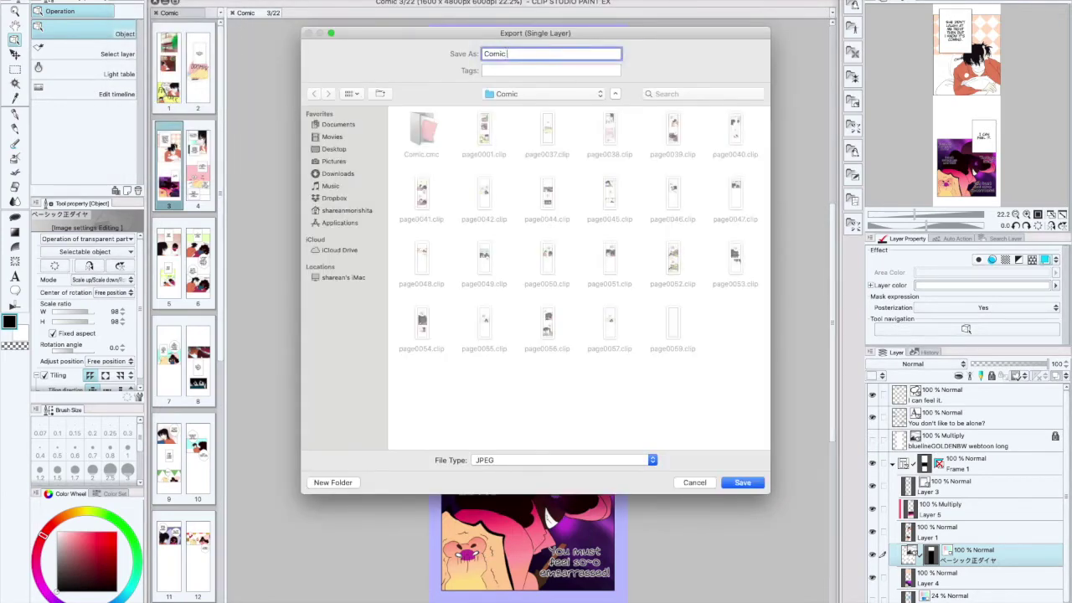
text(pi)
click(566, 96)
click(561, 106)
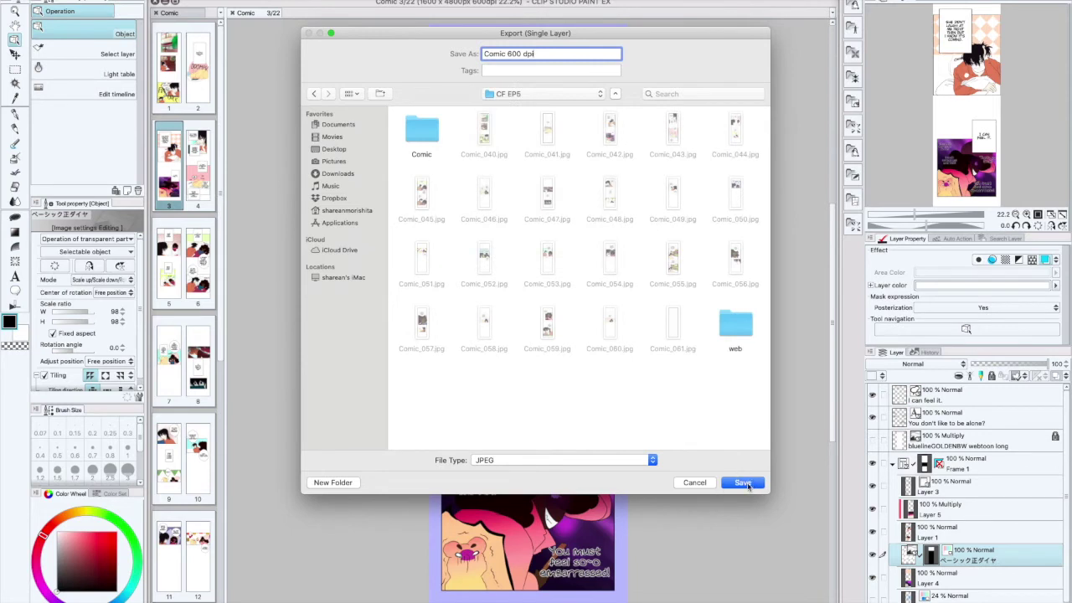
click(750, 483)
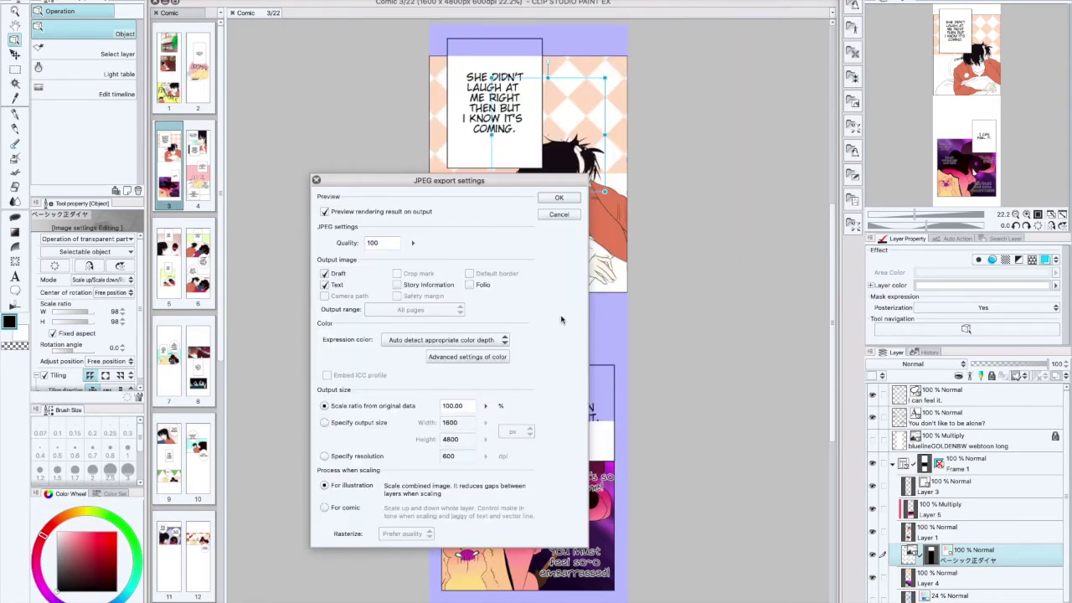
click(559, 199)
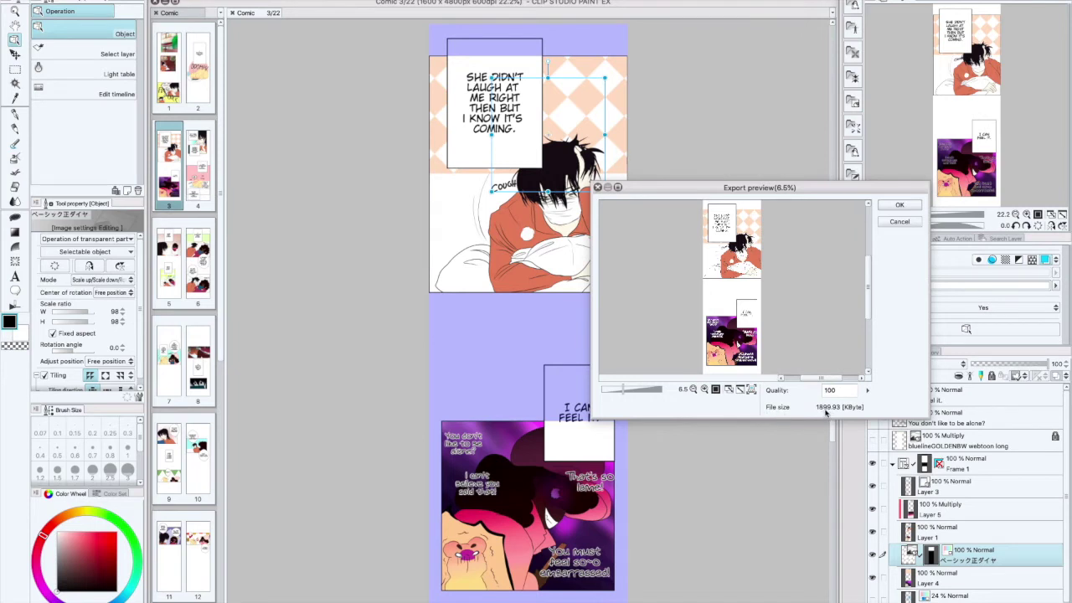
click(867, 394)
Close the preview and restart the .jpg export, keeping the same save location
click(900, 221)
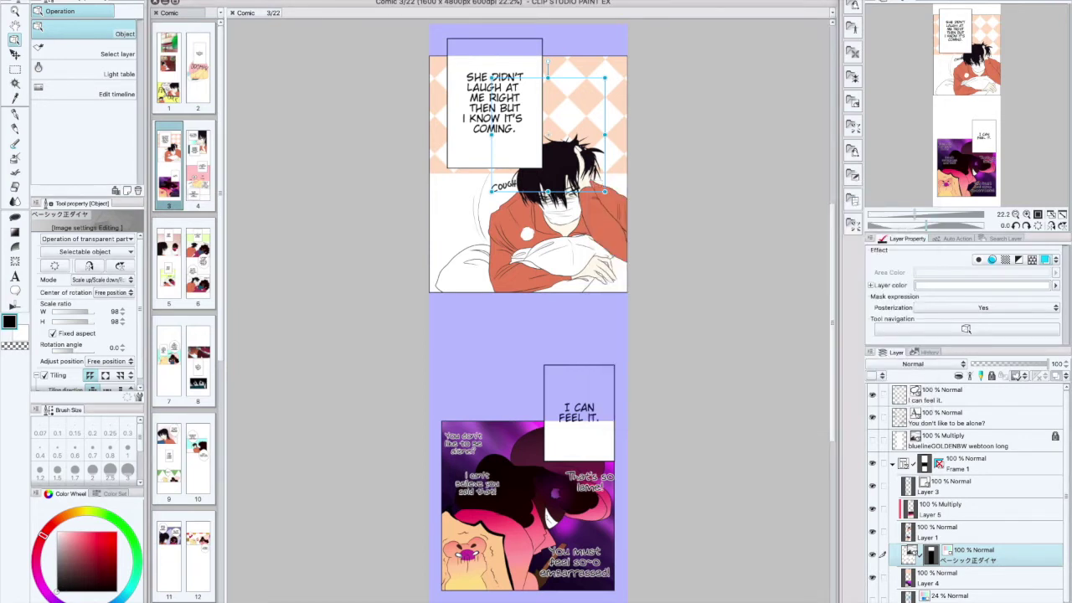
click(124, 0)
mouse_move(168, 95)
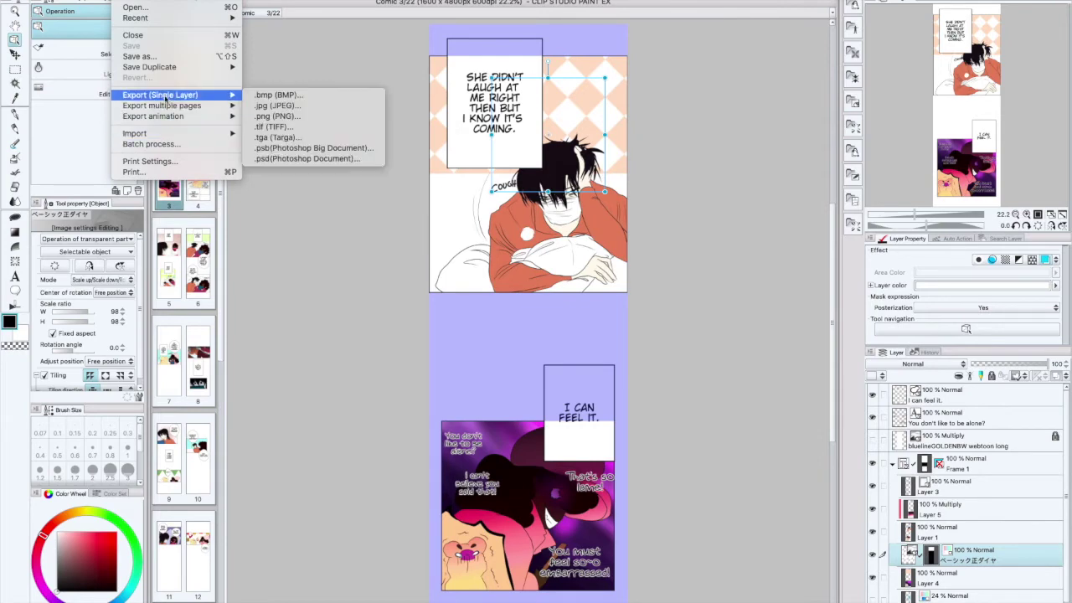
click(288, 106)
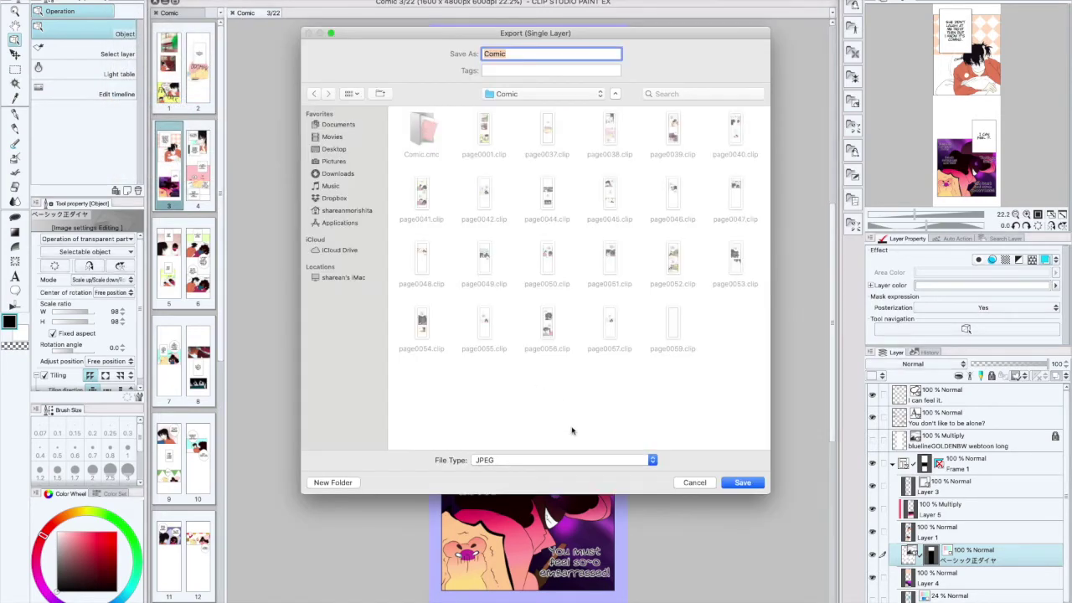
click(725, 482)
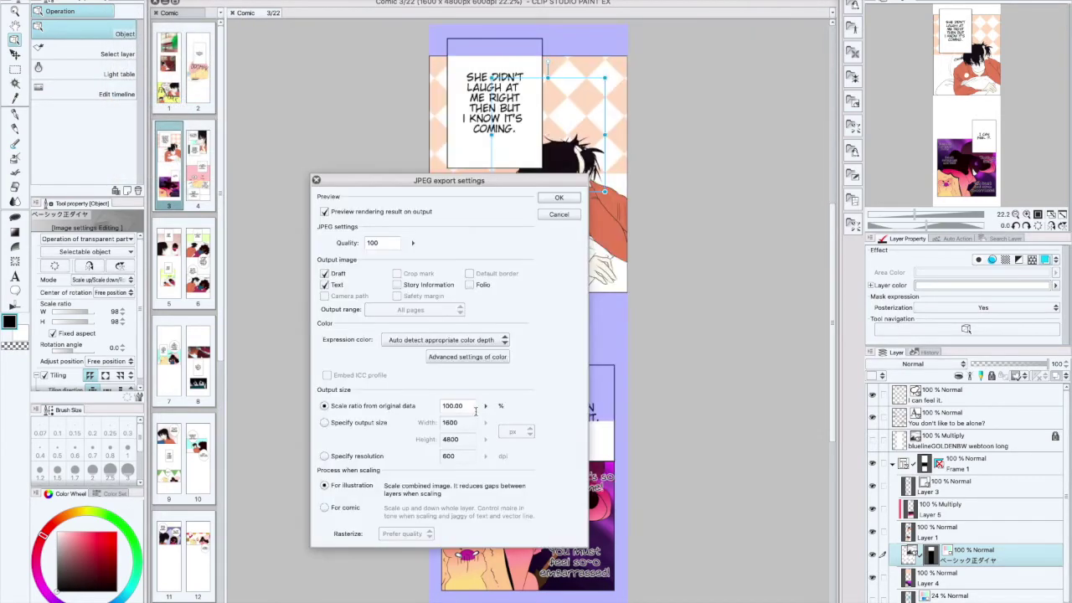
Set Specify resolution to 300 dpi and preview the export at 688.74 KB
click(323, 455)
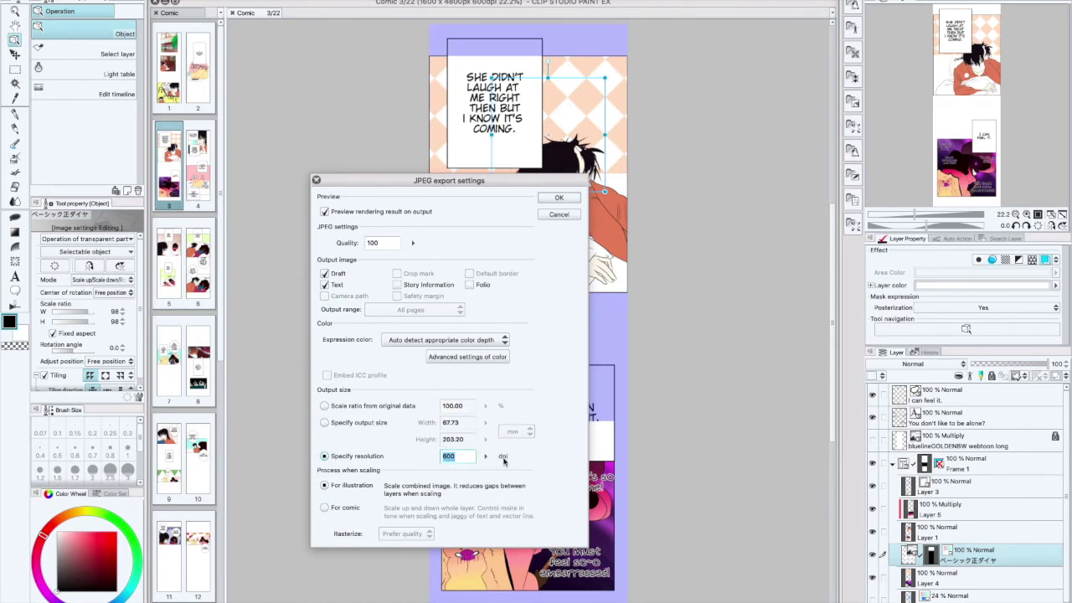
click(486, 456)
click(493, 468)
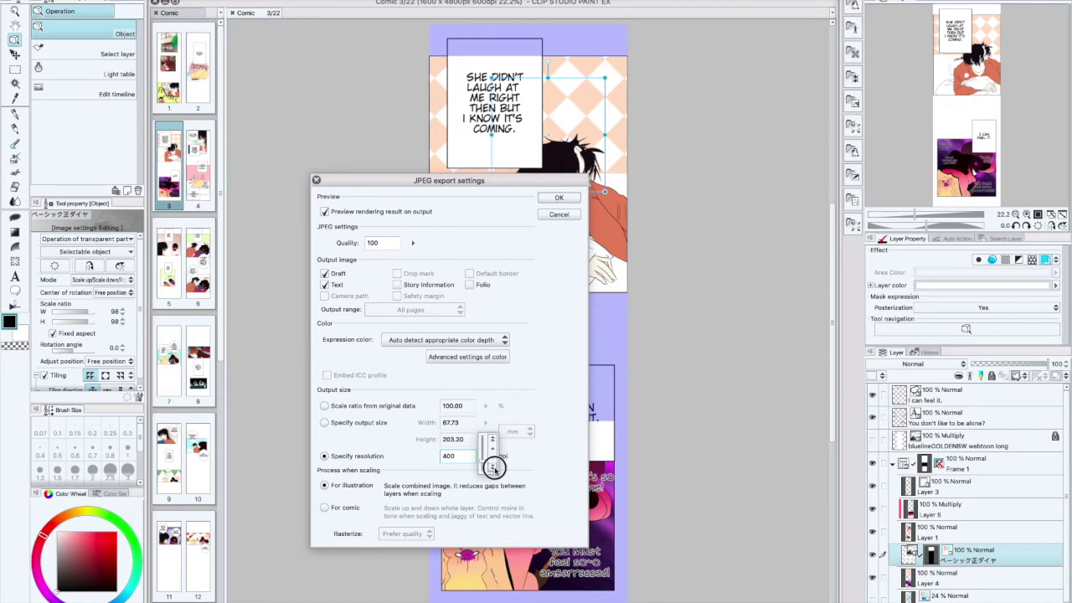
click(581, 203)
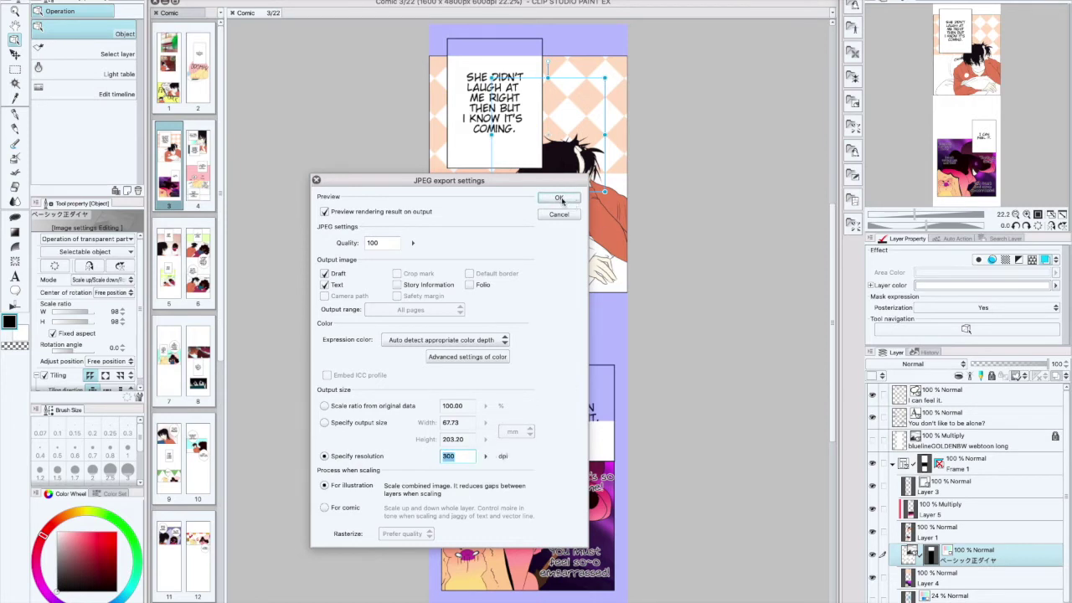
click(554, 198)
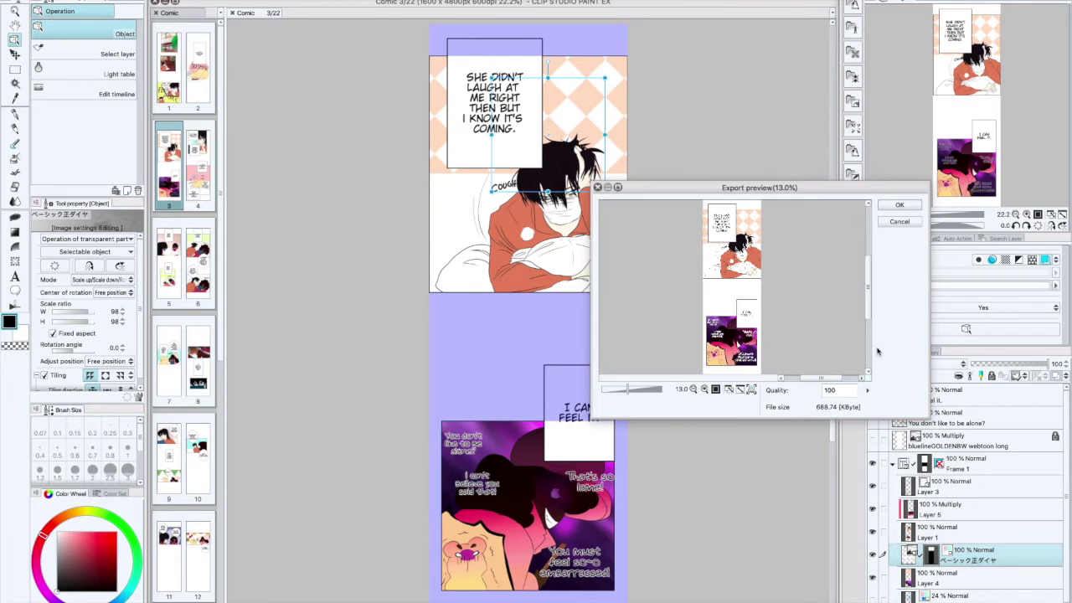
Re-export as JPEG with the resolution lowered below 300 dpi, previewing an 85.17 KB file
click(902, 224)
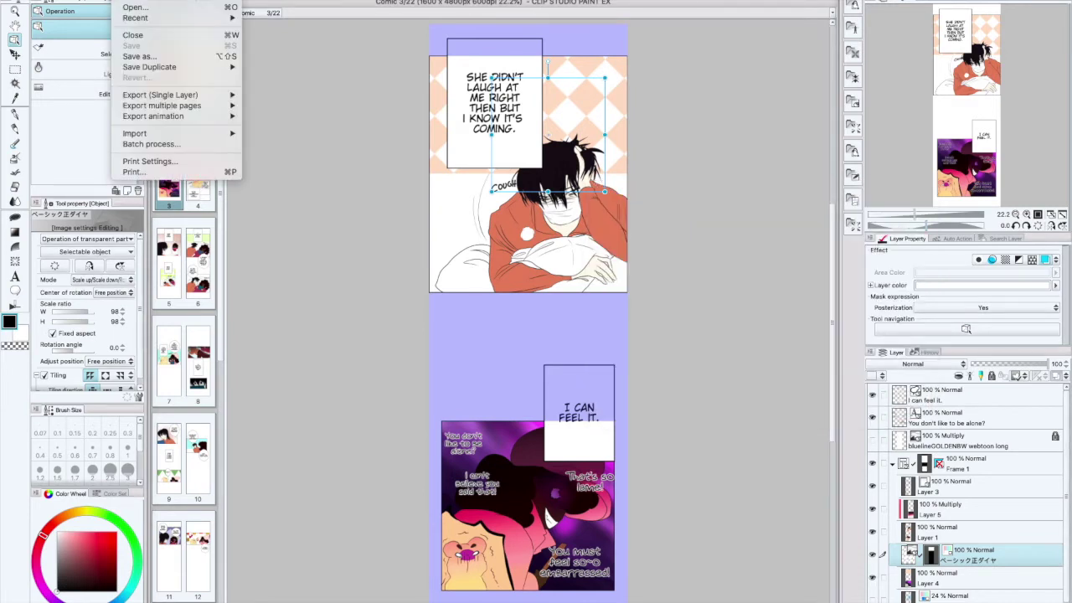
mouse_move(160, 97)
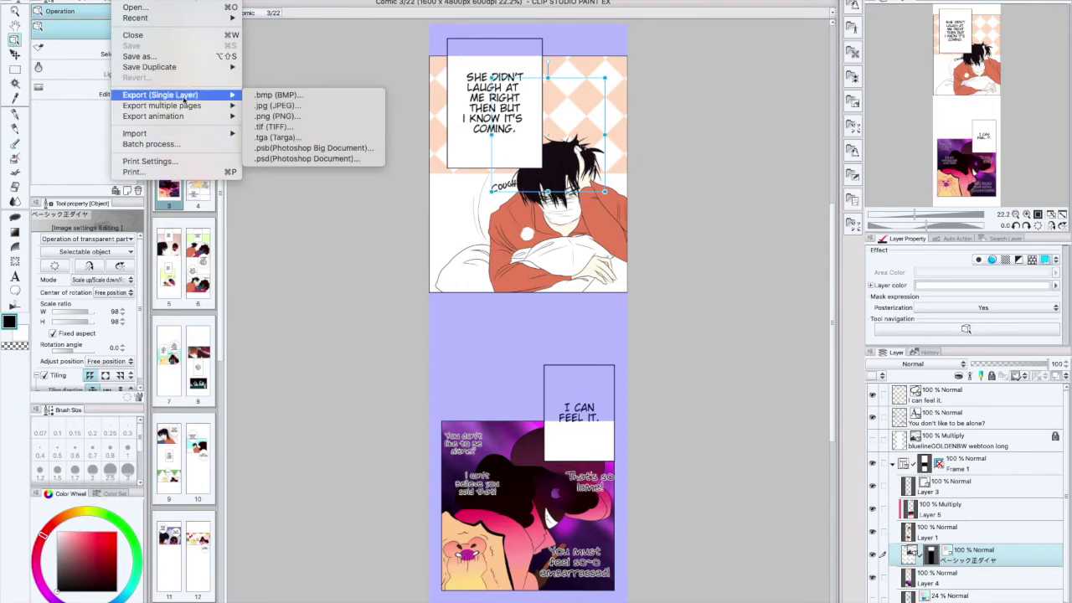
click(274, 106)
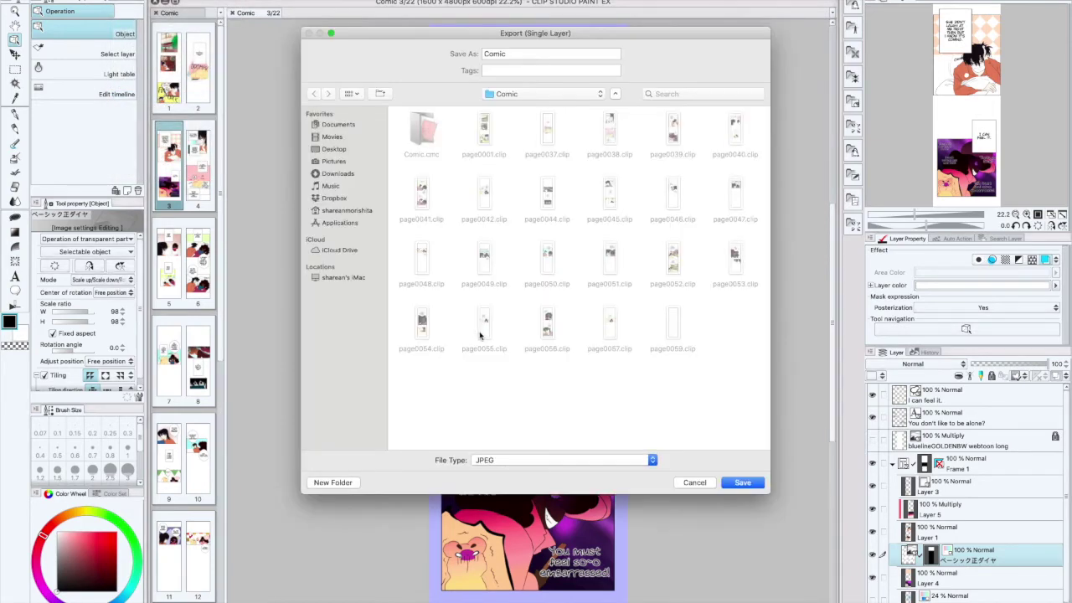
click(760, 484)
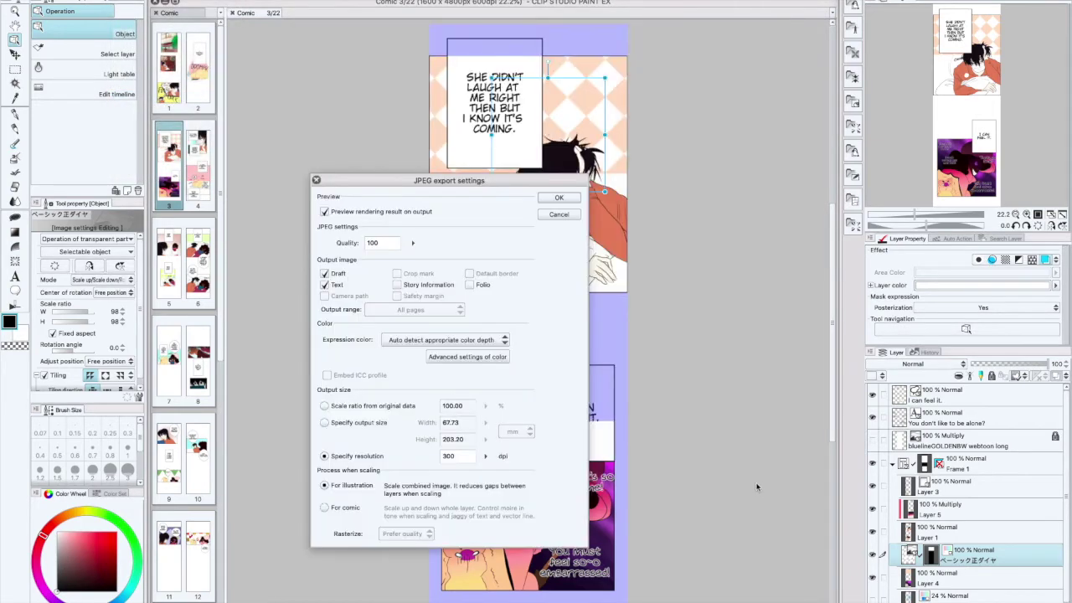
click(484, 456)
drag(493, 457, 492, 458)
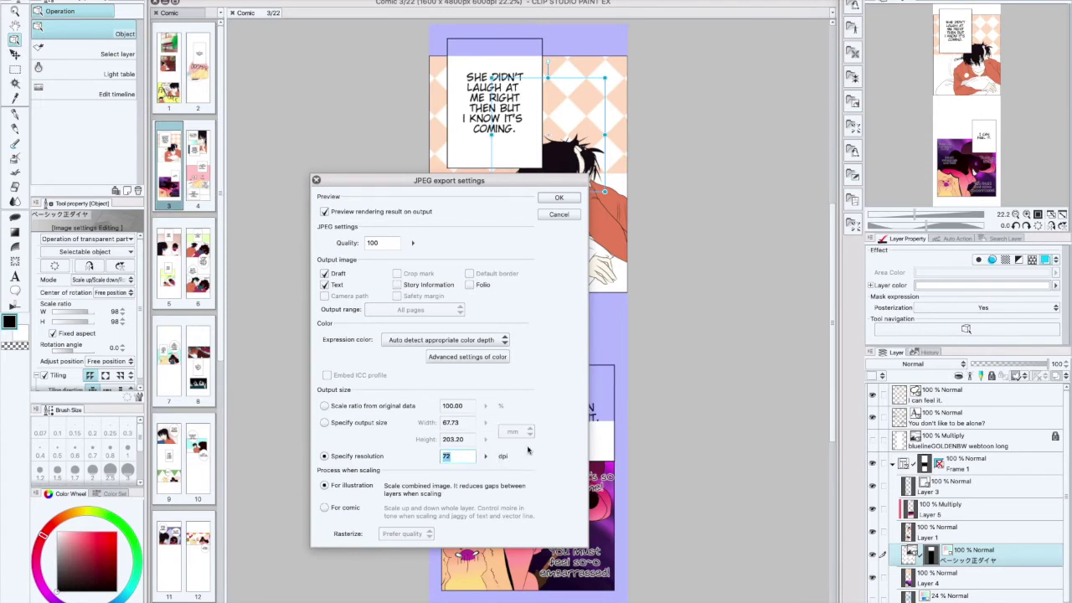
click(553, 200)
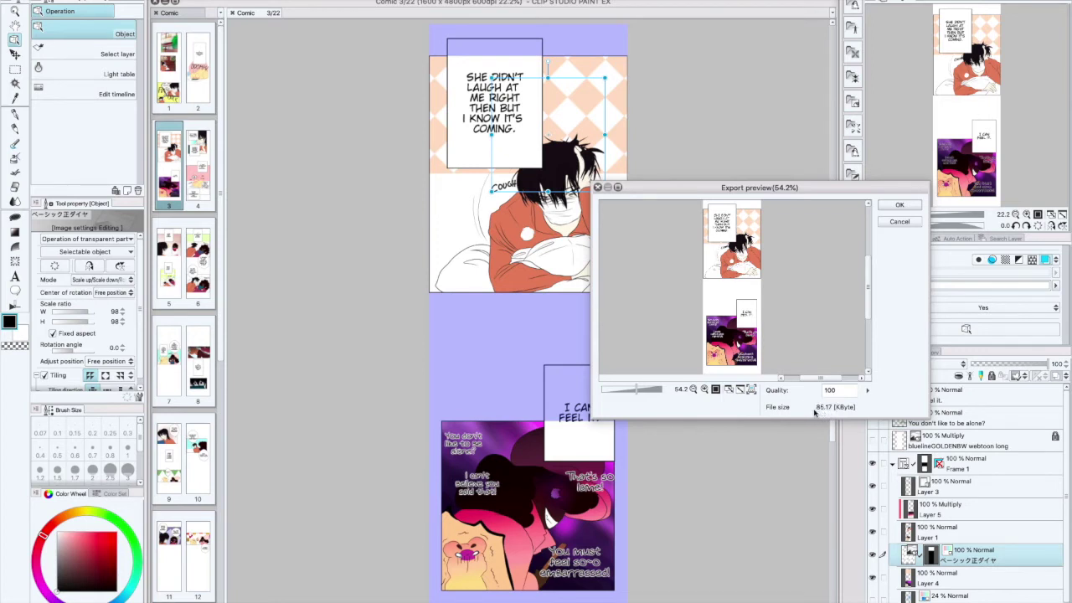
Zoom the export preview to 200% and scroll through the page to check detail
click(704, 390)
click(705, 390)
click(705, 391)
click(704, 391)
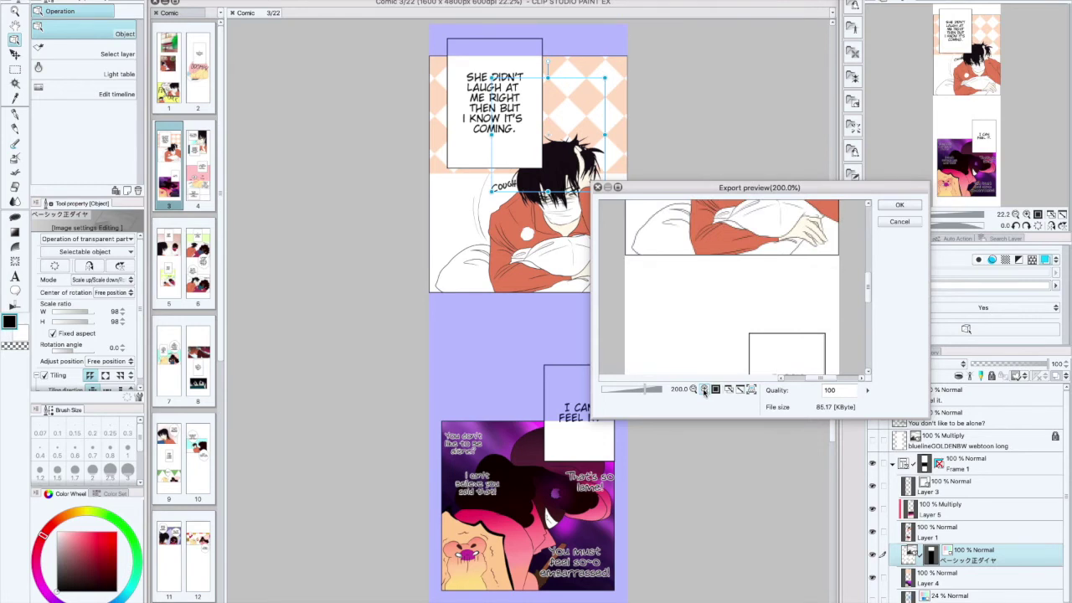
drag(867, 291, 870, 327)
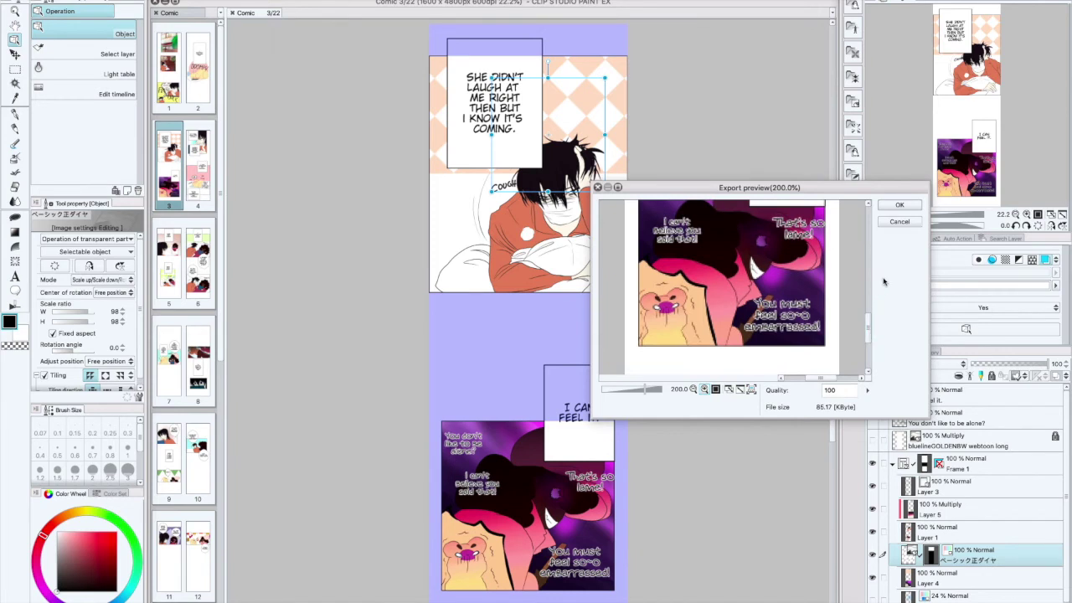
drag(866, 331, 863, 251)
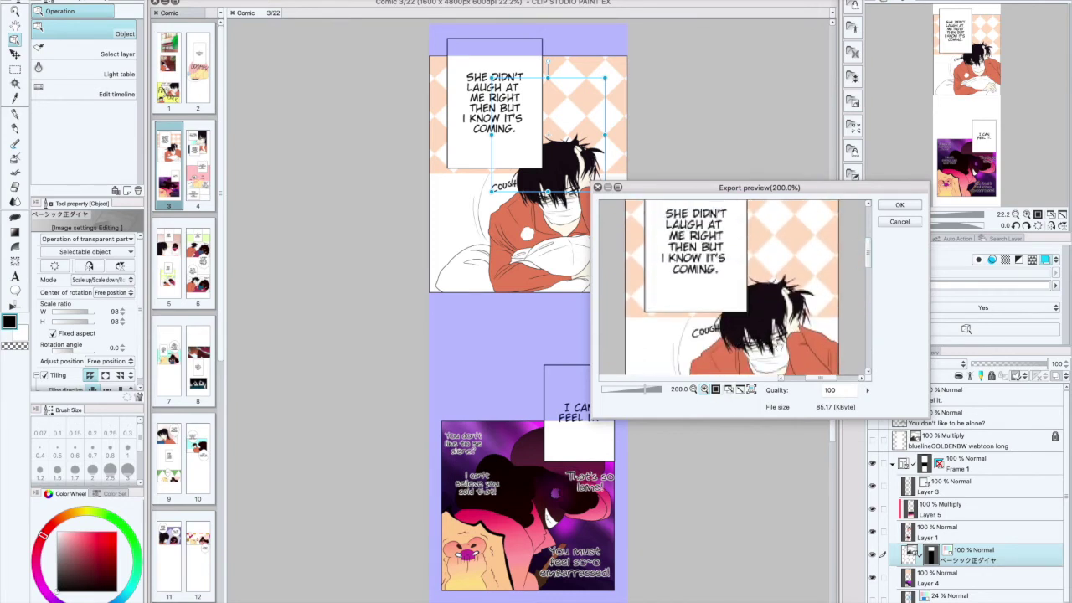
Cancel the preview and re-export the page as JPEG at 300 dpi
click(899, 221)
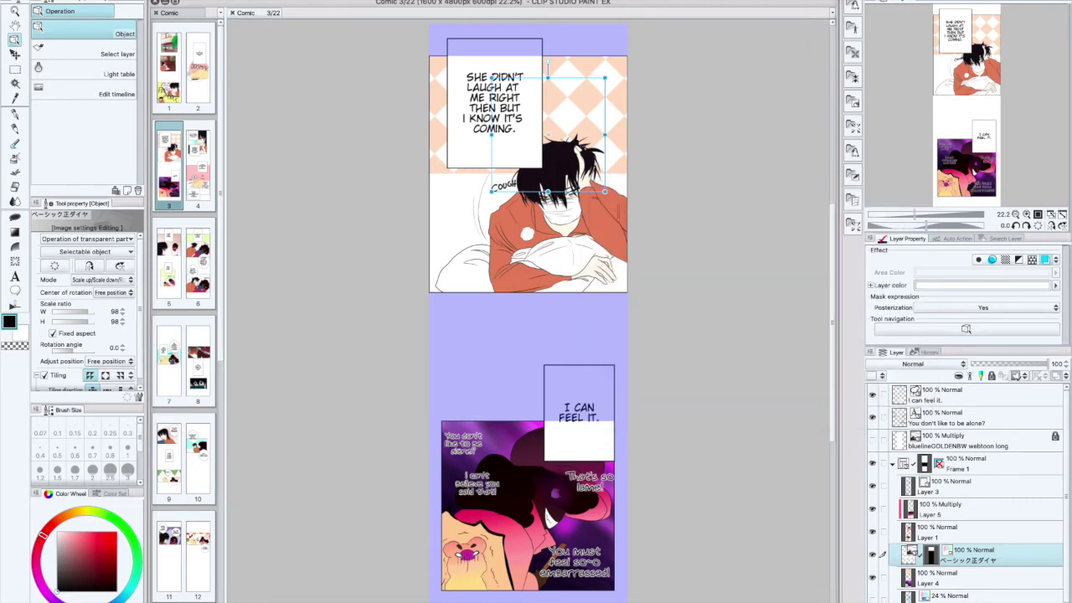
click(126, 0)
mouse_move(186, 98)
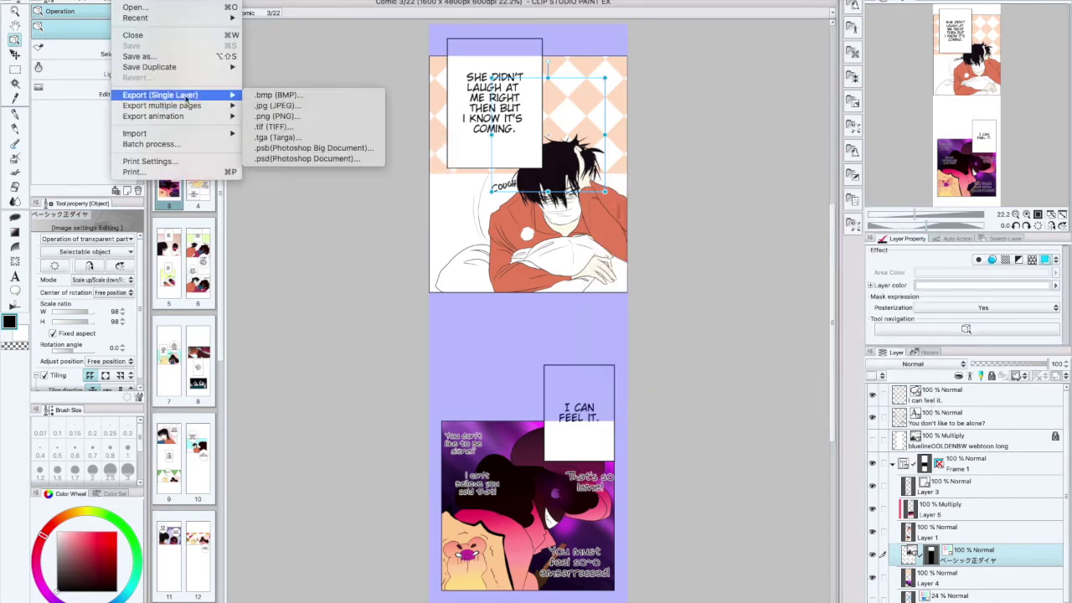
click(276, 105)
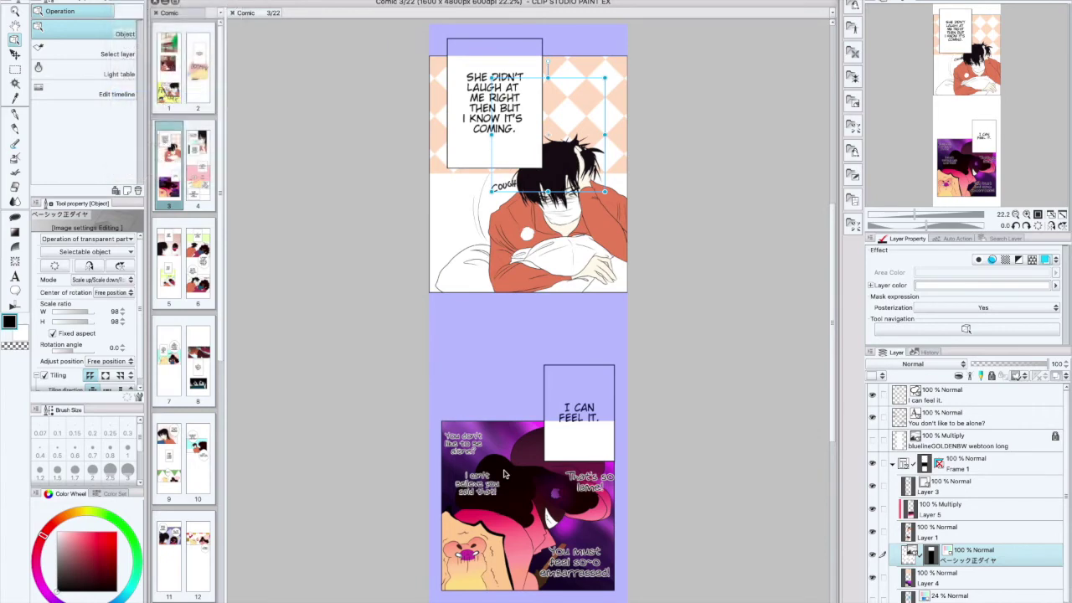
click(749, 483)
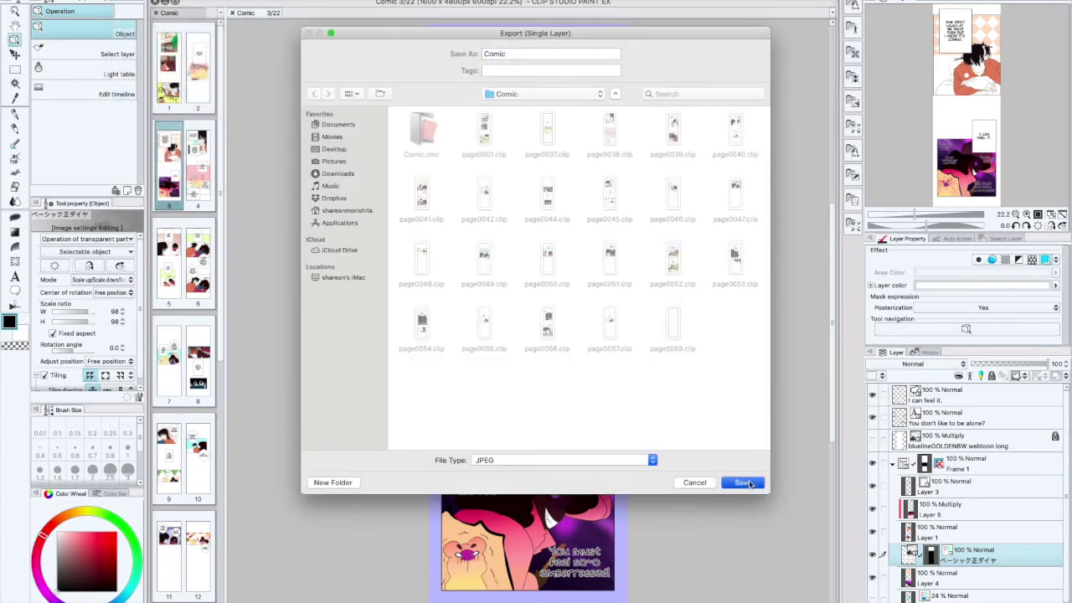
click(486, 455)
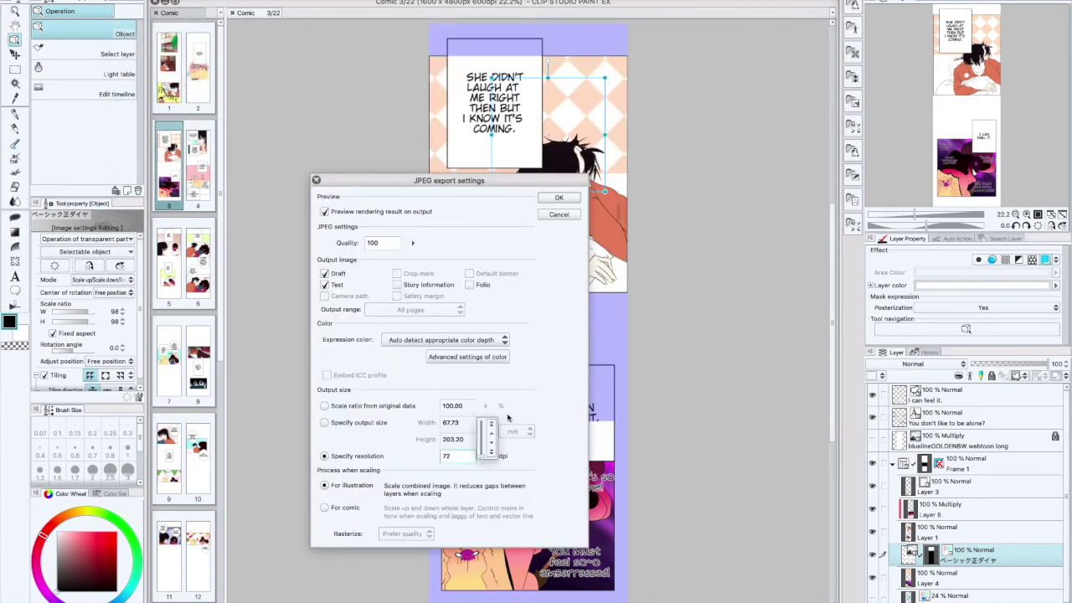
drag(491, 427, 493, 429)
click(550, 197)
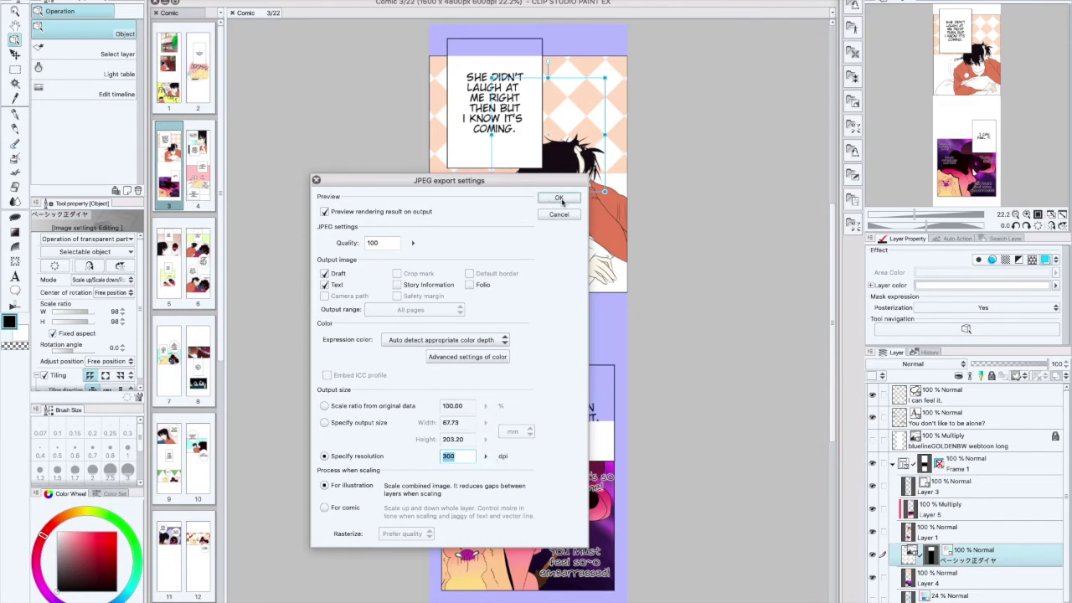
click(559, 198)
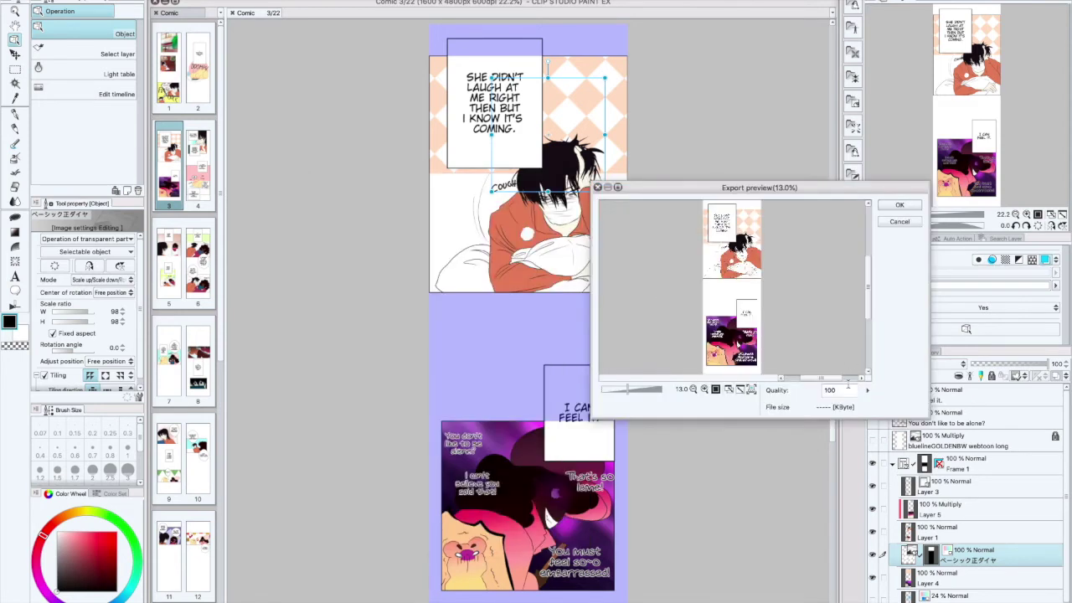
Zoom the 688.74 KB preview from 50% up to 150% and pan around the coughing character
click(705, 389)
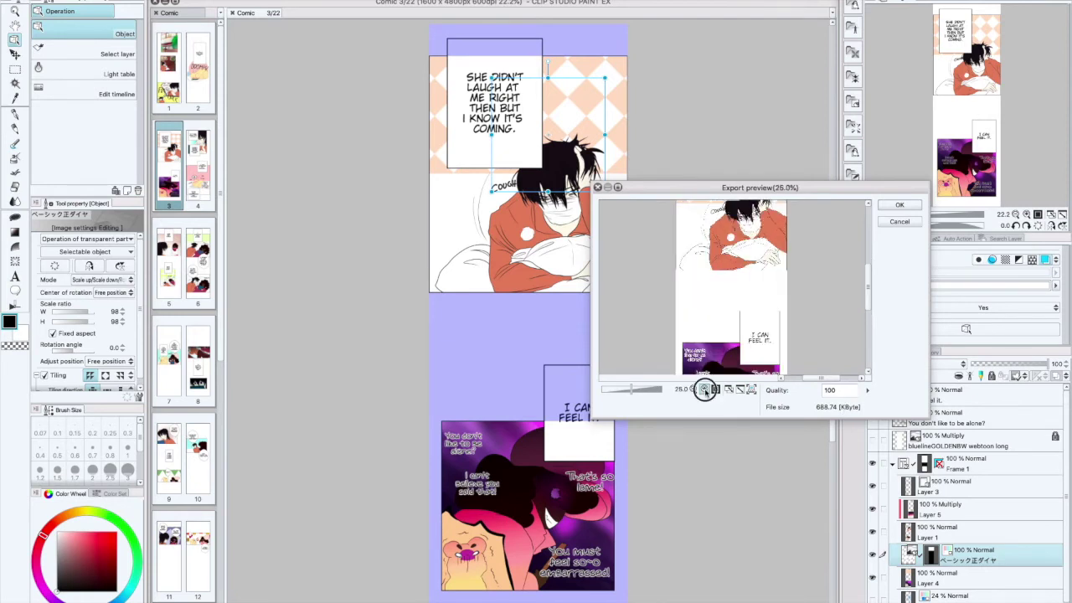
click(704, 389)
click(705, 389)
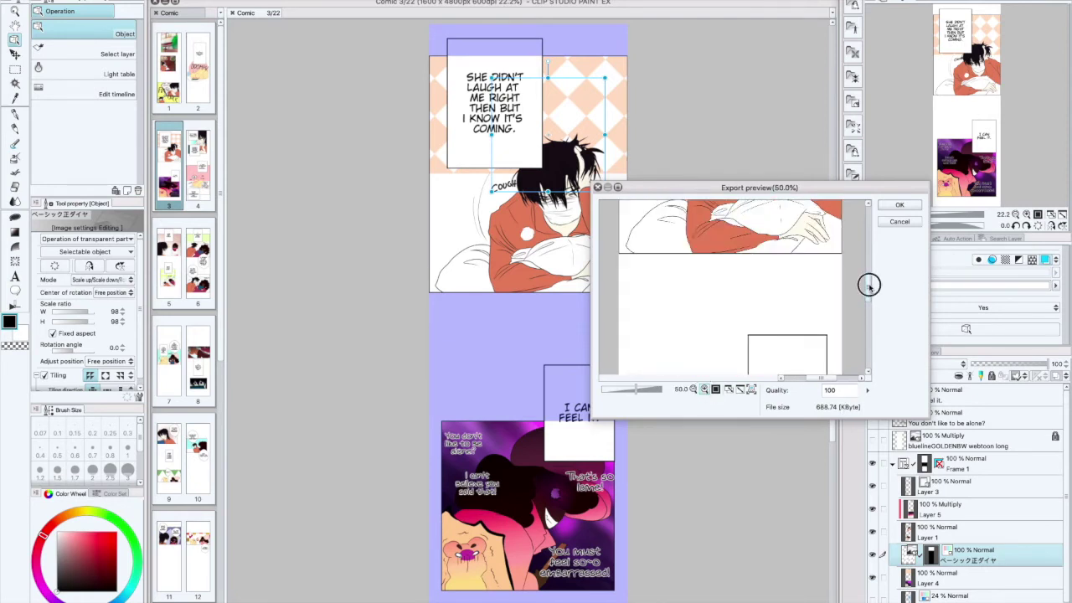
mouse_move(869, 282)
mouse_down()
mouse_move(868, 249)
mouse_move(868, 267)
mouse_up()
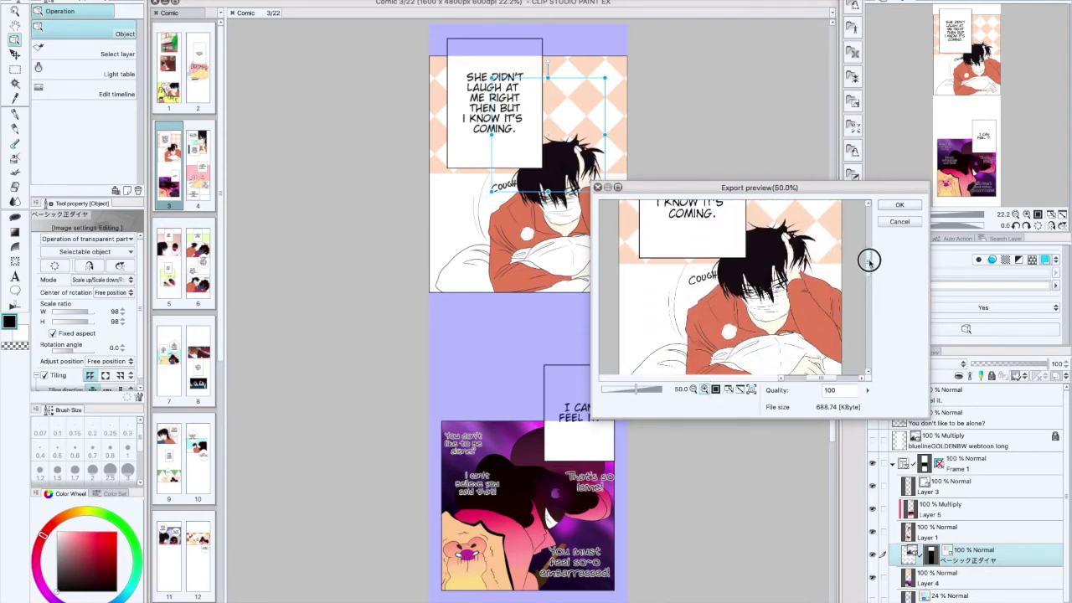
click(705, 390)
click(704, 390)
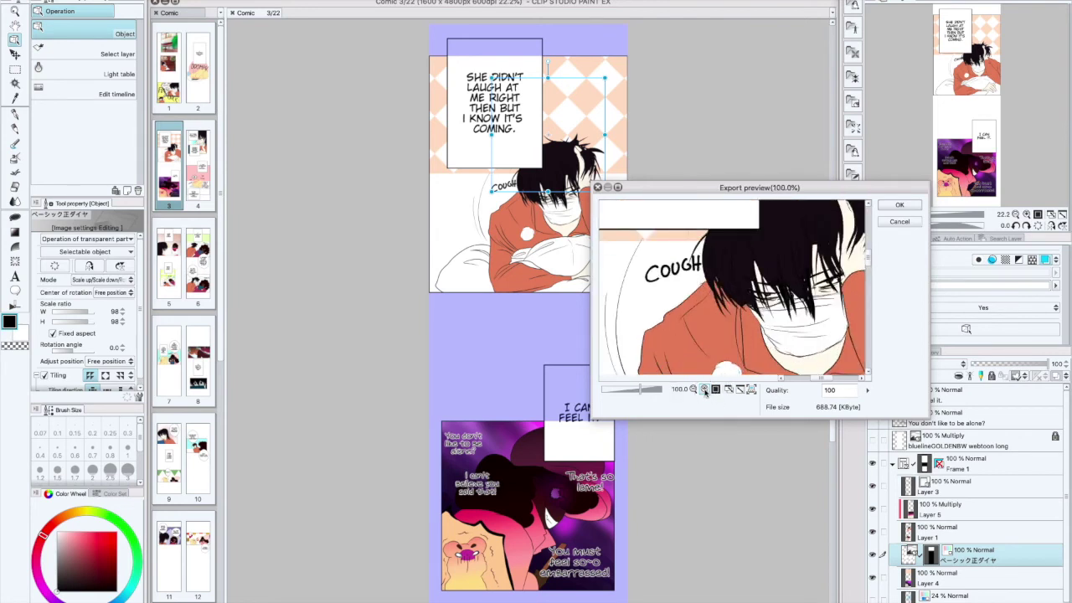
click(704, 389)
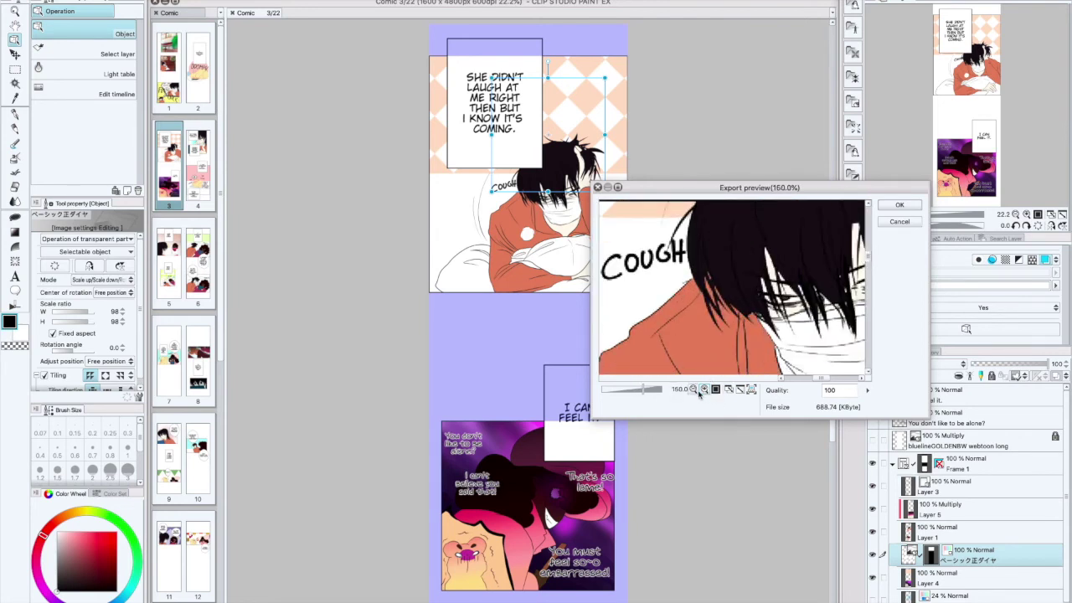
click(693, 389)
mouse_move(752, 314)
mouse_down()
mouse_move(748, 227)
mouse_move(681, 340)
mouse_move(749, 240)
mouse_move(735, 329)
mouse_up()
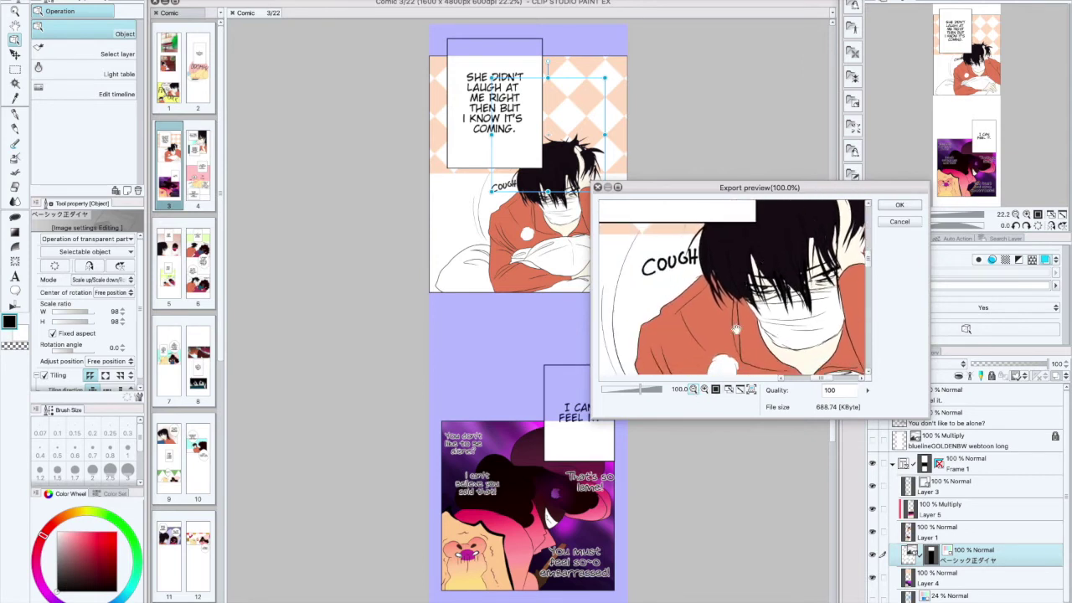
Zoom the preview out past 33.3% to see the whole page, then cancel without exporting
click(692, 389)
click(692, 389)
click(693, 390)
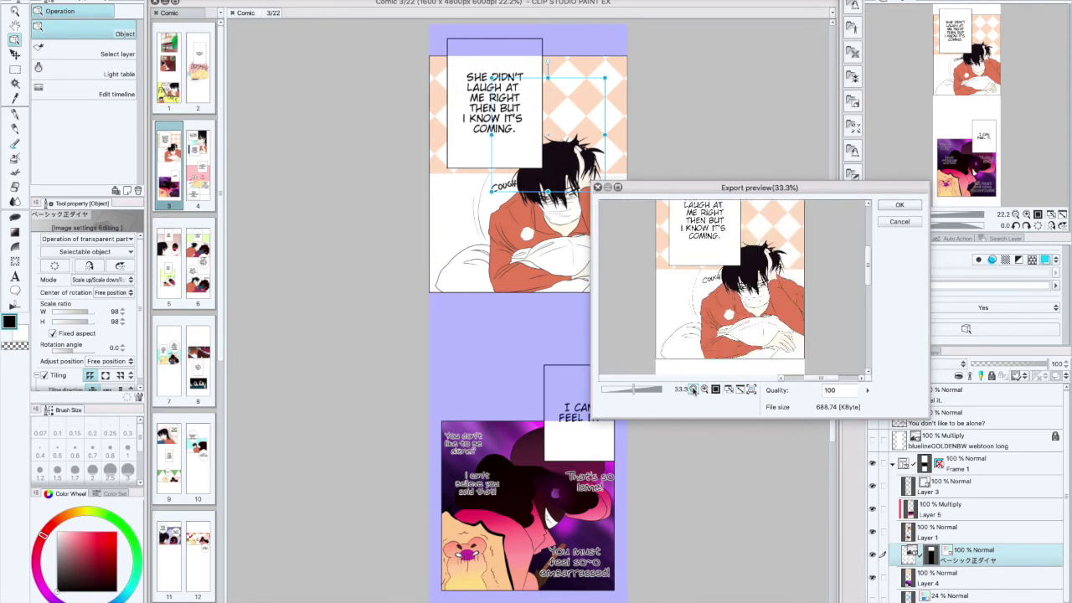
click(693, 389)
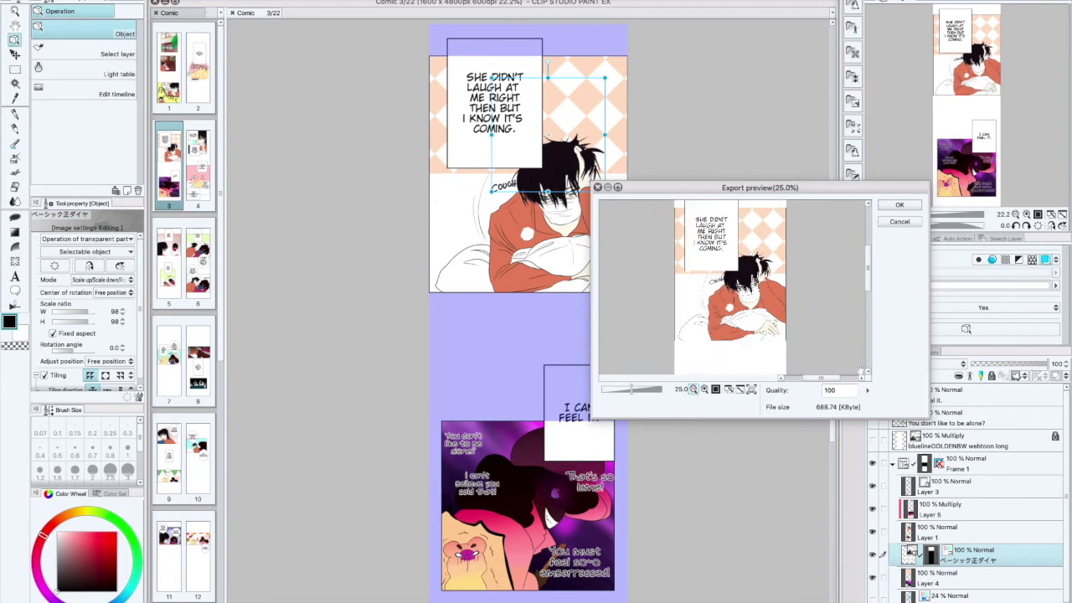
click(894, 223)
Start a single-layer .jpg export with the output resolution set to 600 dpi
click(125, 0)
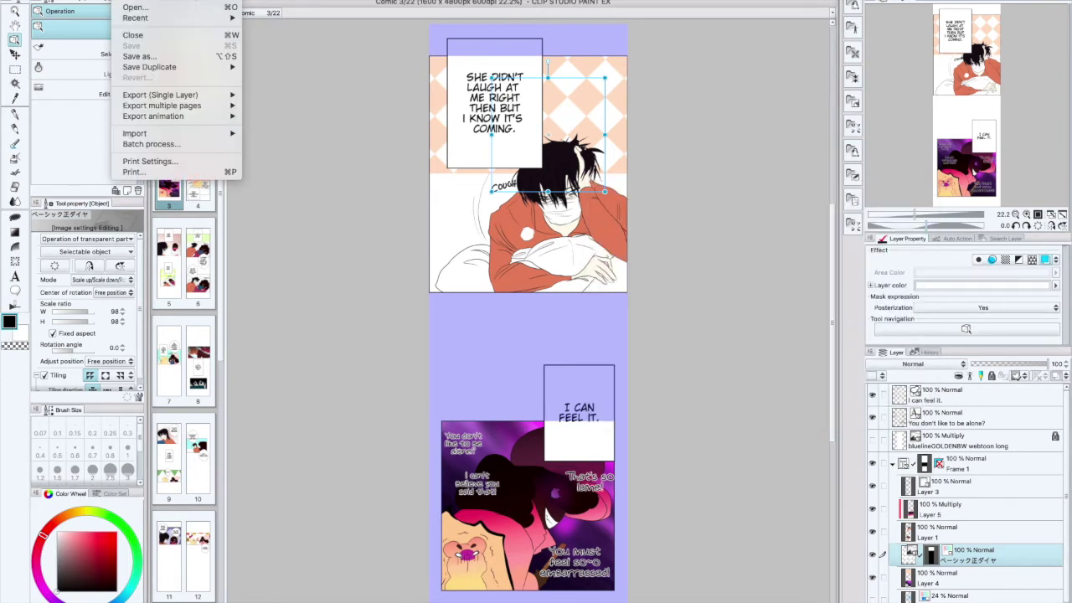
mouse_move(192, 94)
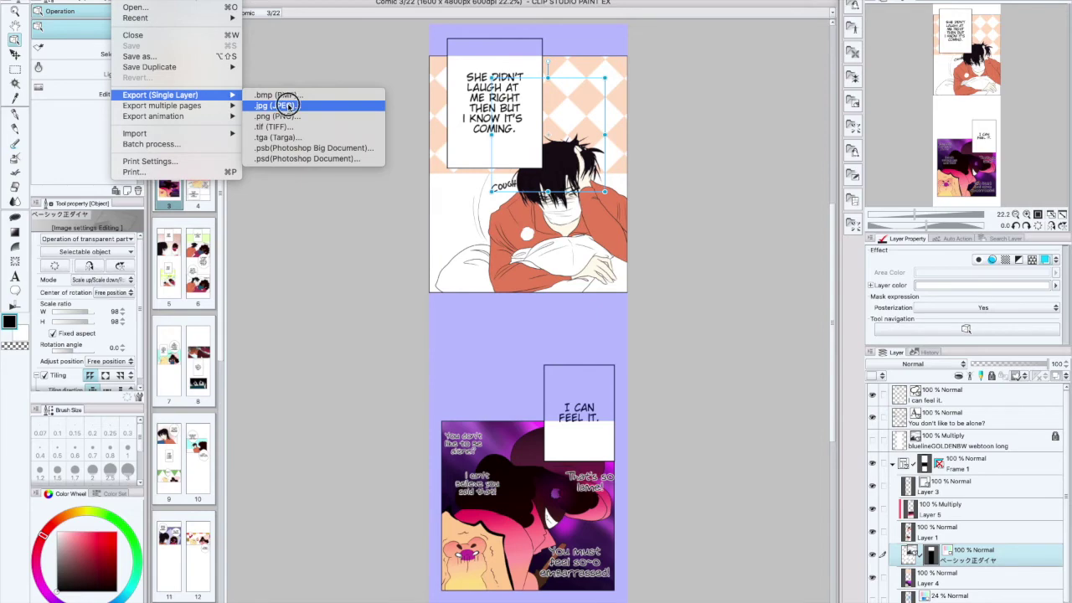
click(287, 104)
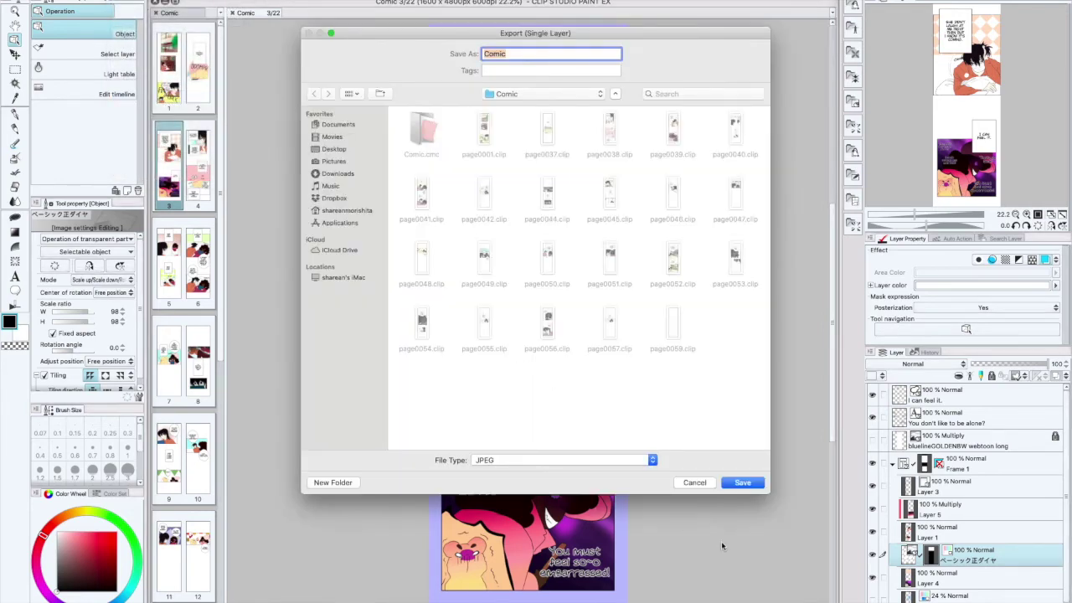
click(737, 482)
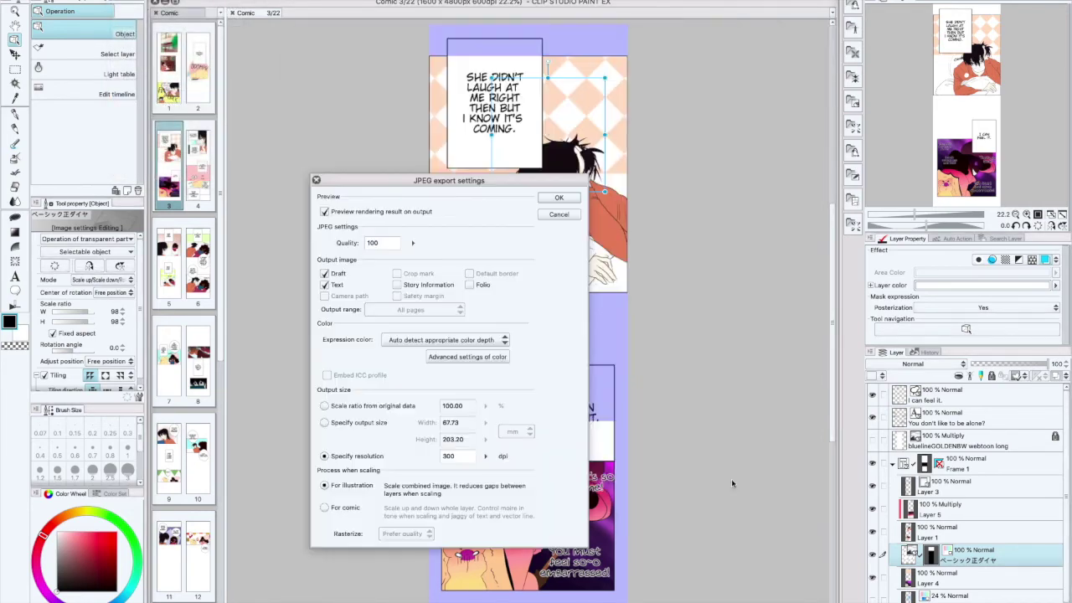
click(485, 455)
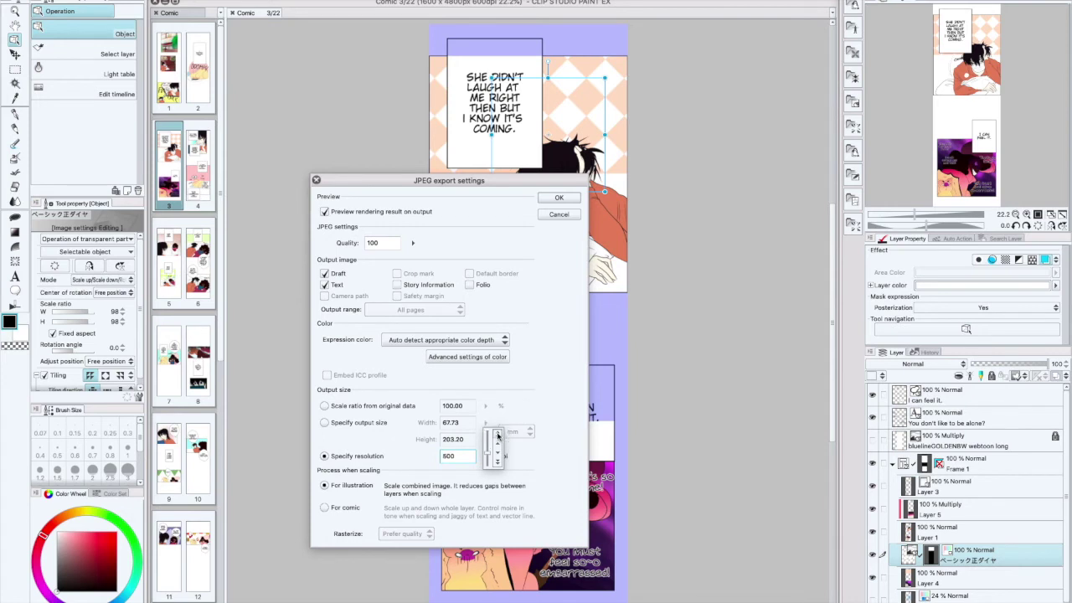
click(556, 199)
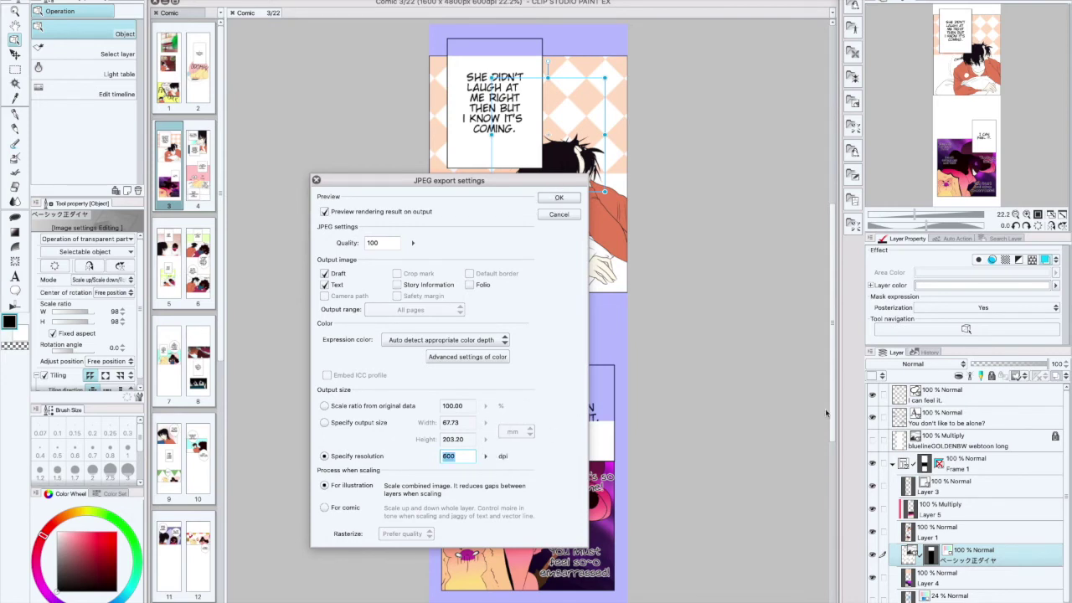
click(568, 199)
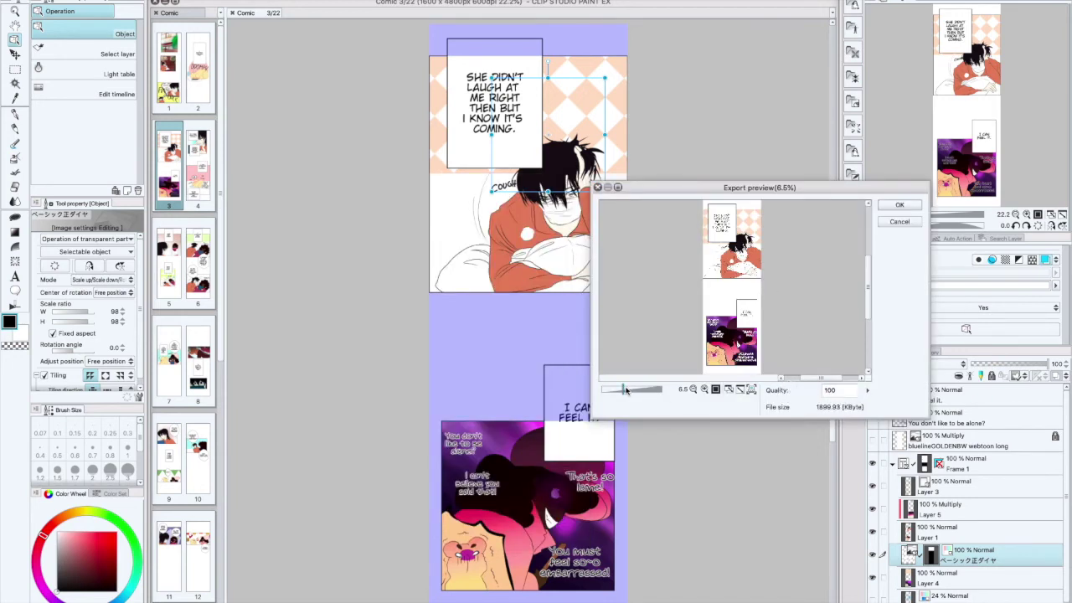
Zoom the 1899.93 KB preview from 33.3% to 100% on the COUGH area
click(704, 390)
click(704, 390)
click(704, 389)
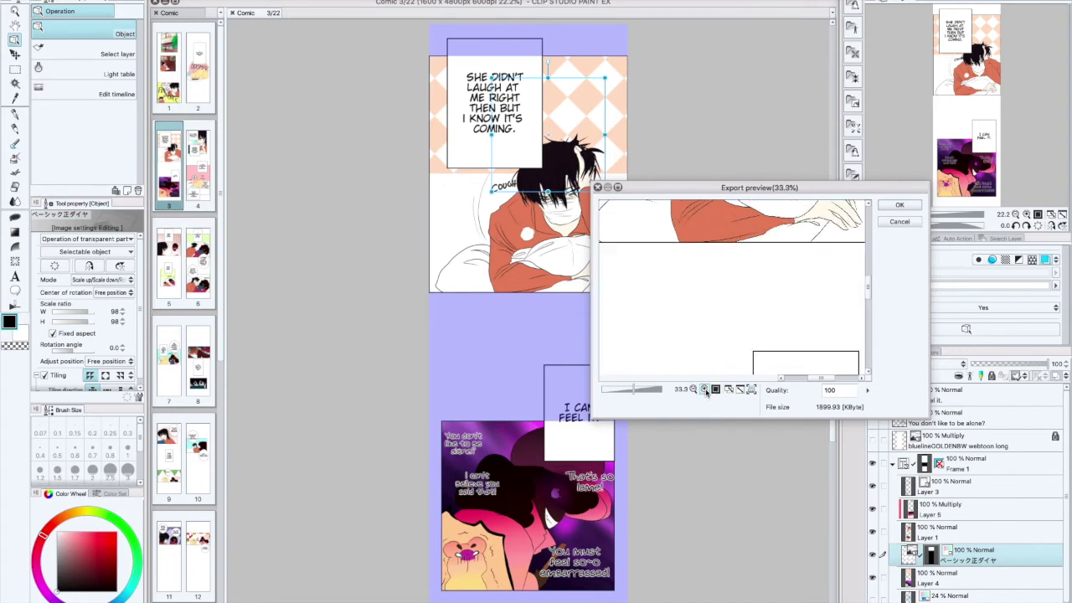
drag(868, 298, 873, 271)
click(705, 390)
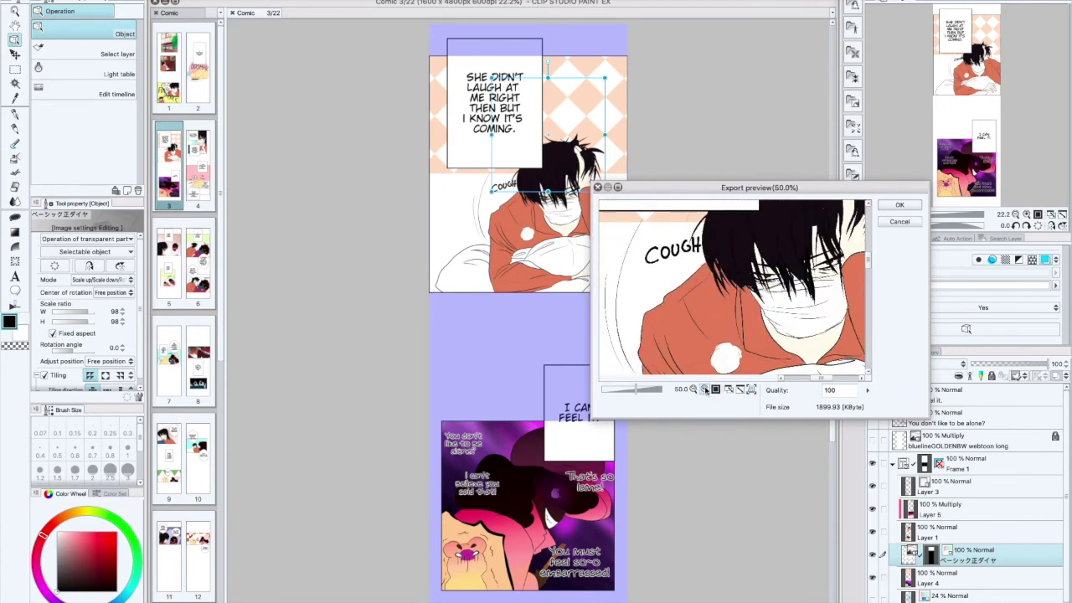
click(706, 390)
click(705, 390)
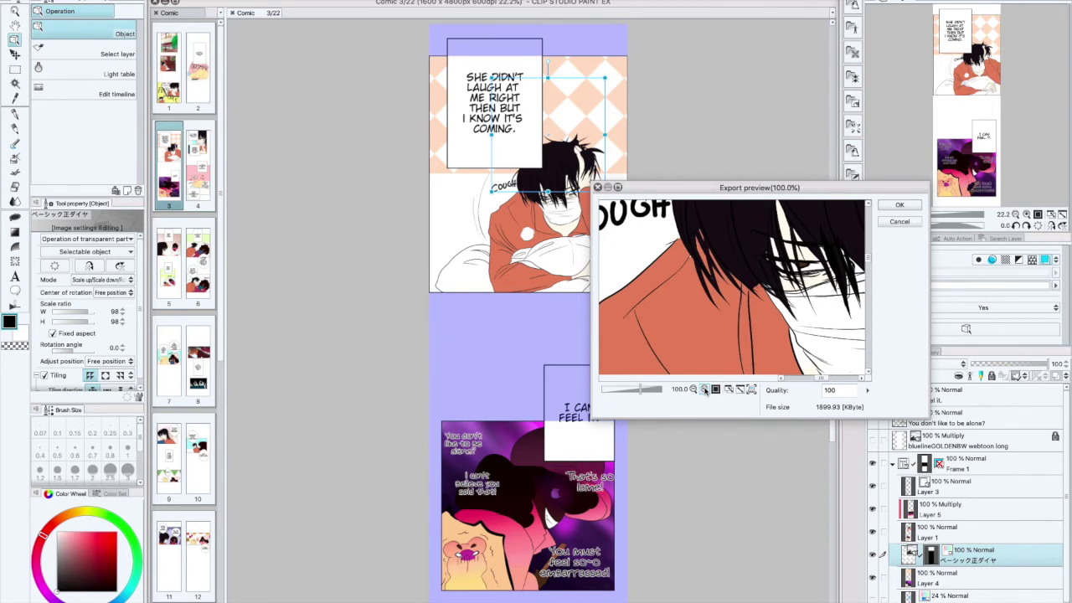
drag(814, 379, 820, 377)
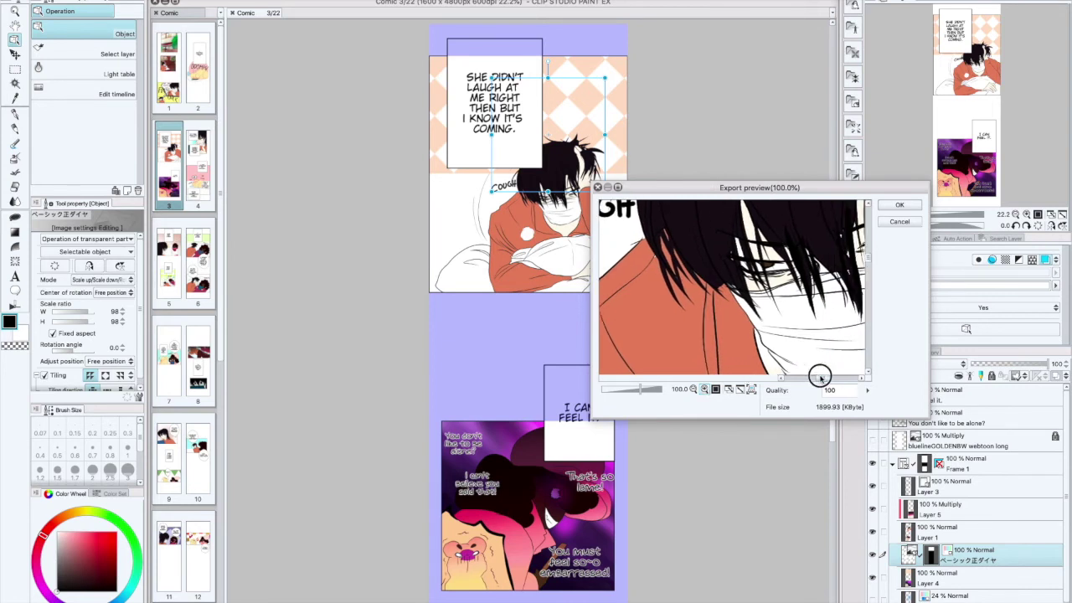
Check the preview at 150%, shrink it to 16.7%, then cancel without saving
click(705, 390)
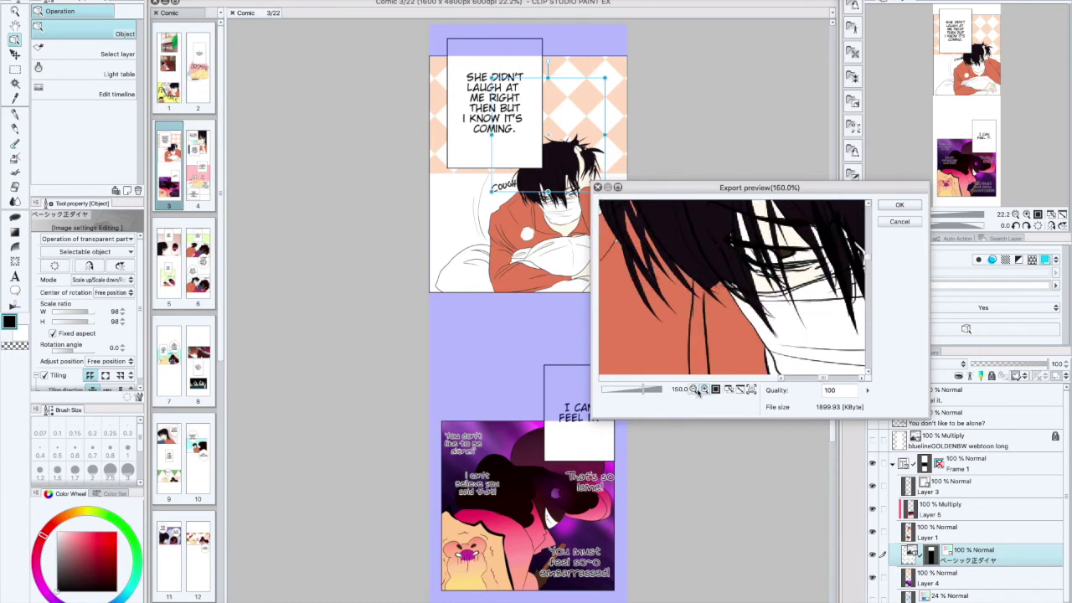
click(692, 390)
mouse_move(836, 384)
mouse_down()
mouse_move(811, 377)
mouse_move(821, 377)
mouse_up()
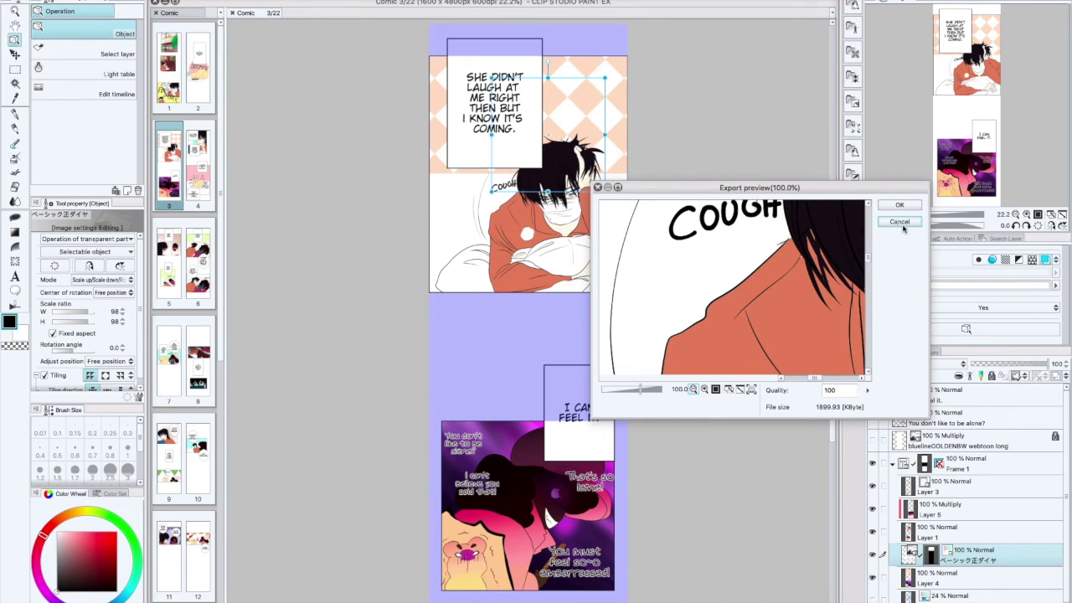
click(694, 390)
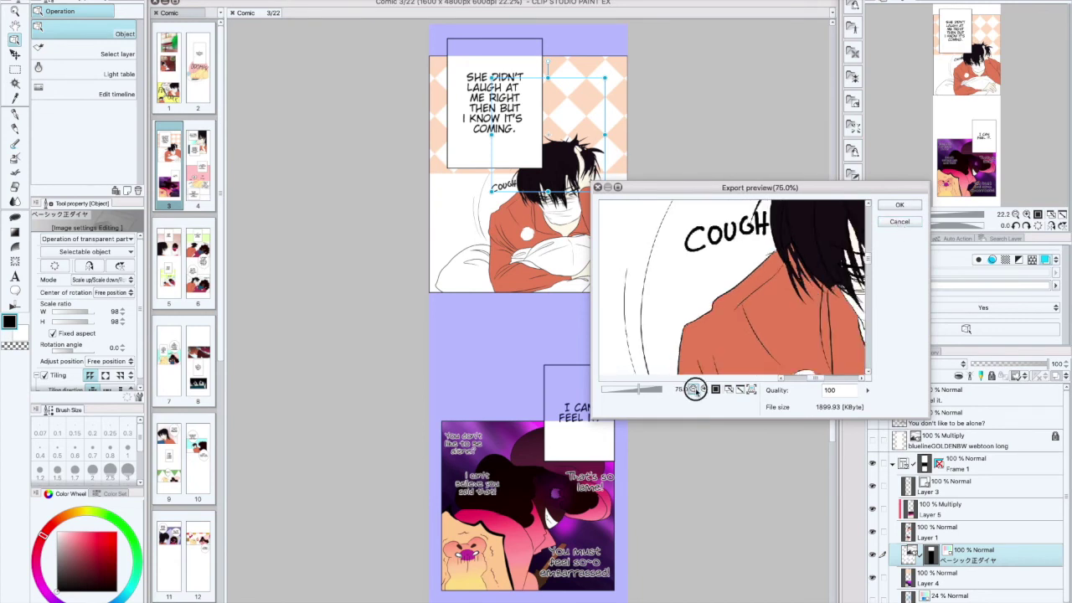
click(693, 391)
click(694, 390)
click(693, 390)
click(694, 390)
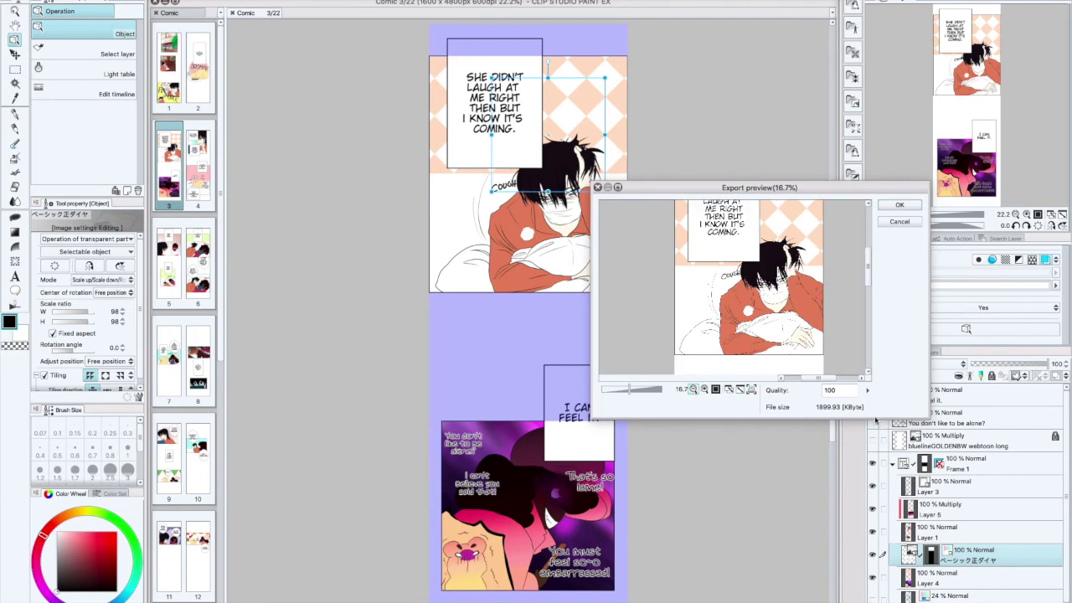
click(899, 222)
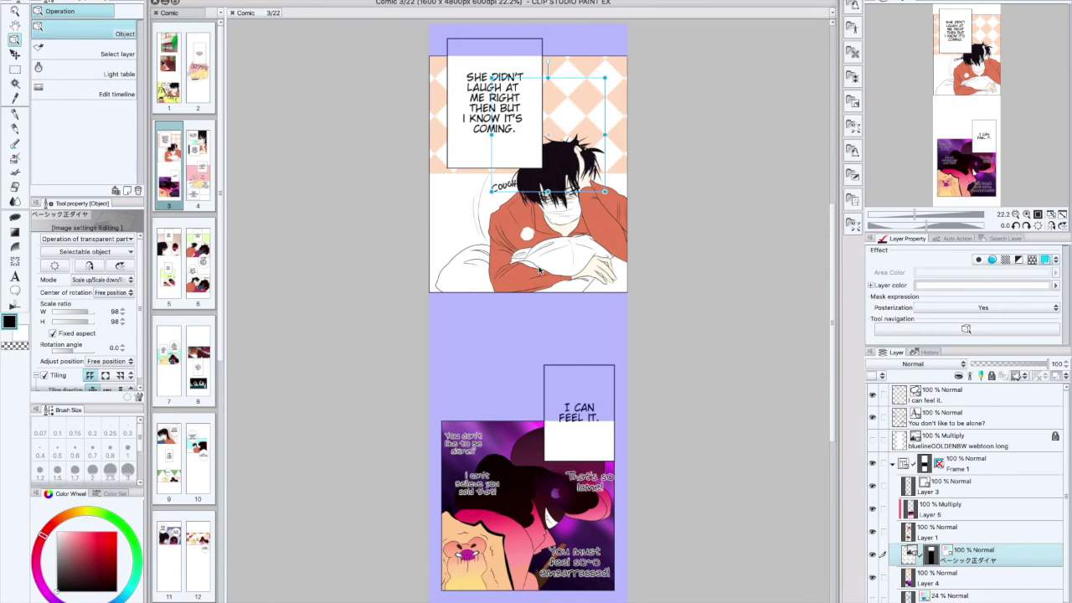
mouse_move(347, 596)
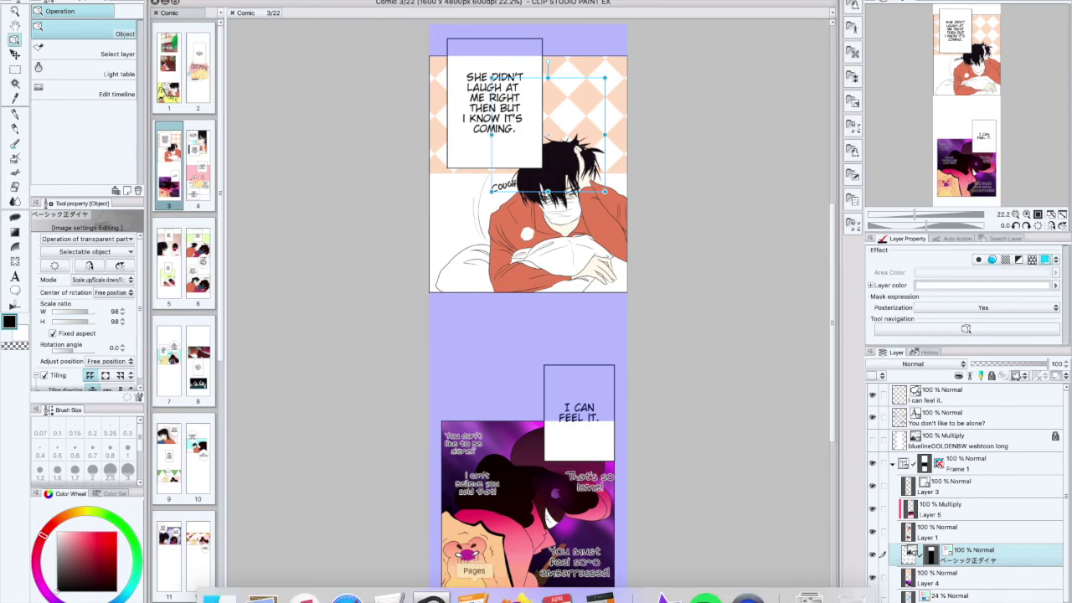
click(347, 597)
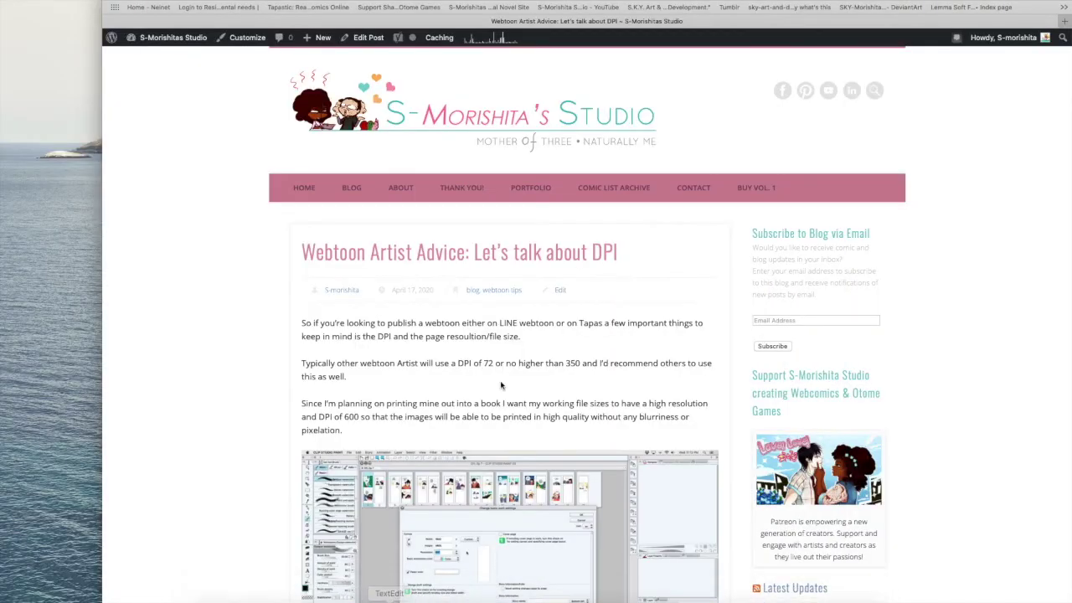
Open WEBTOON in a new Safari tab and go to the creator Dashboard
click(1064, 22)
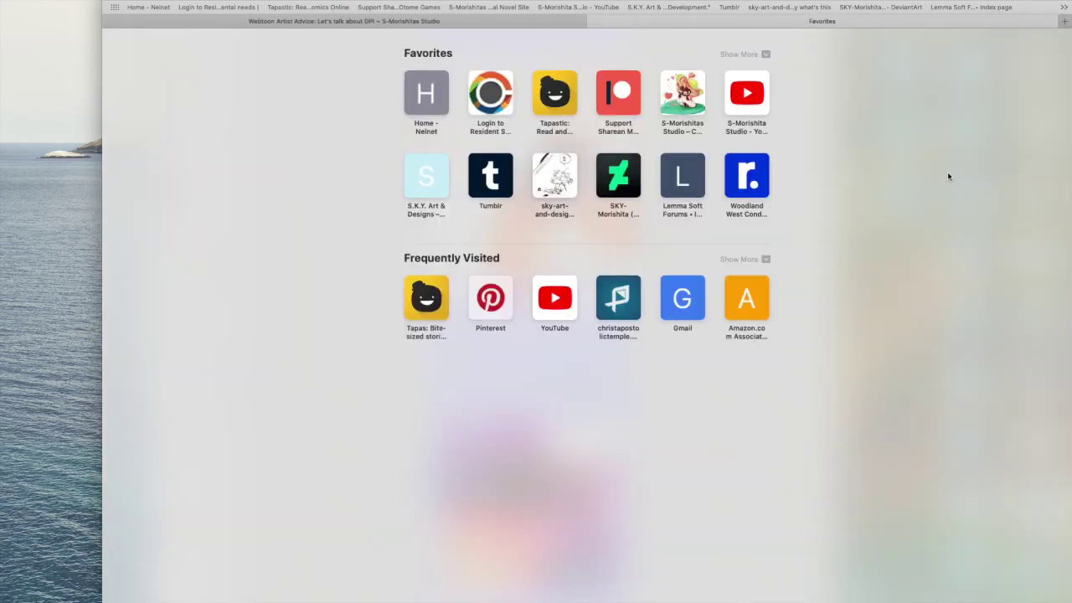
text(we)
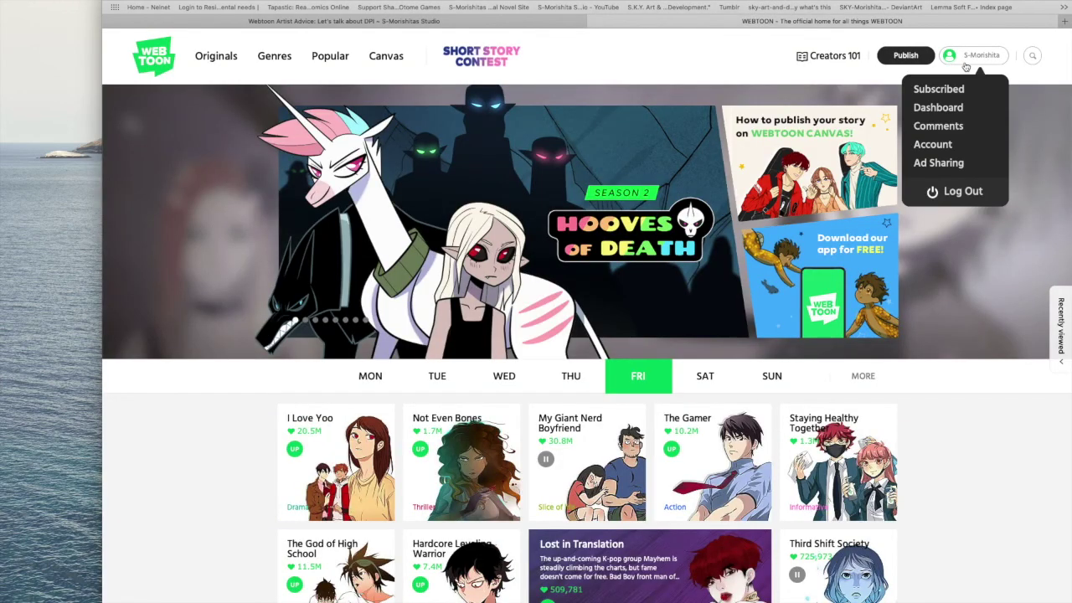
click(939, 108)
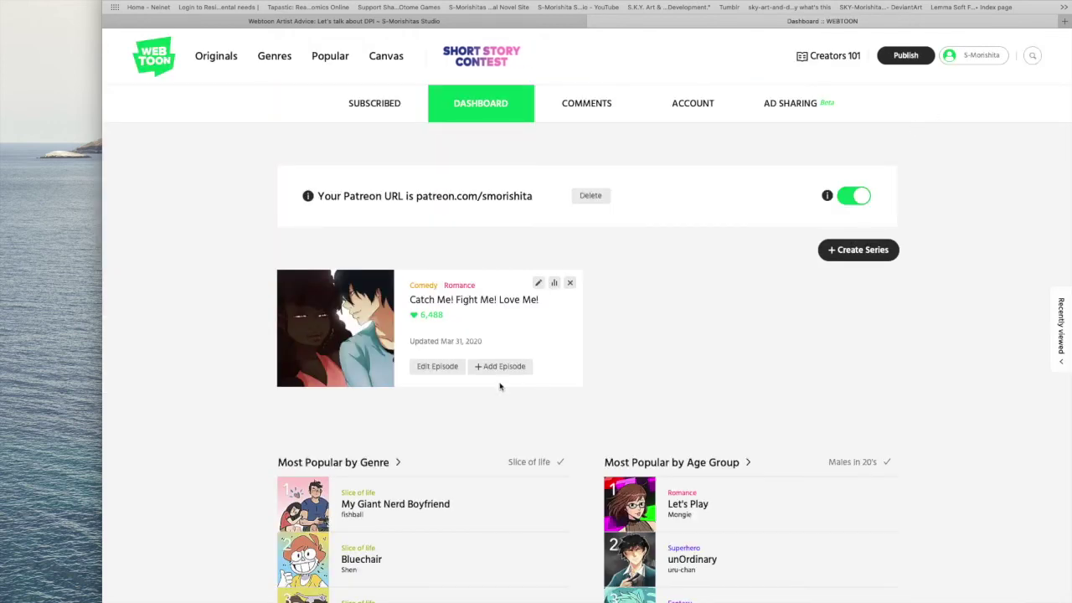
On WEBTOON's Add Episode page, highlight the 2MB per-file and 20MB total limits, then return to the DPI post
click(503, 373)
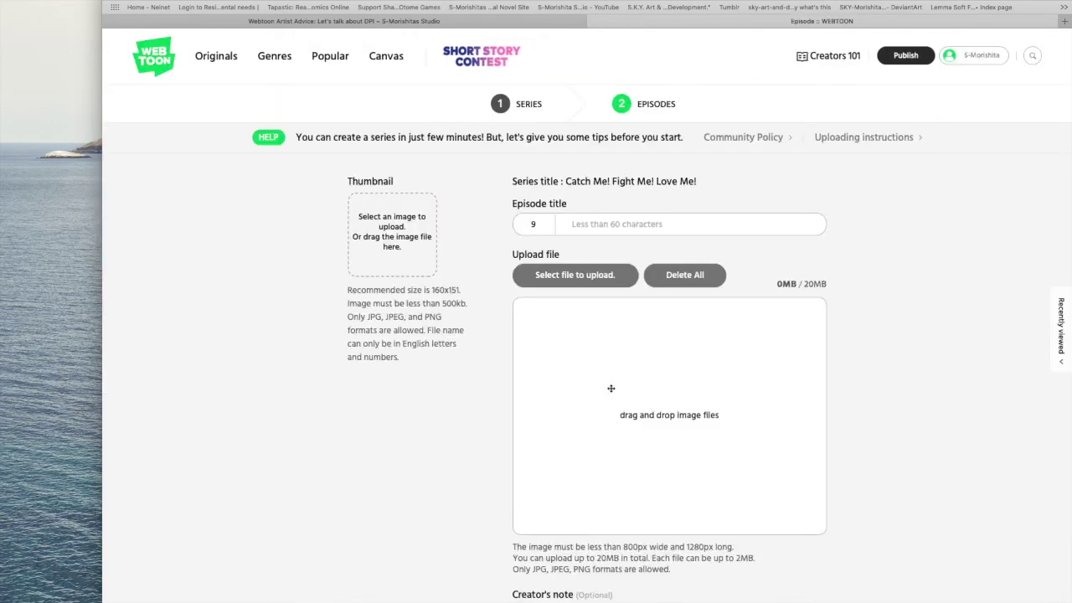
drag(734, 559, 754, 558)
drag(597, 558, 622, 559)
scroll(632, 564, down, 4)
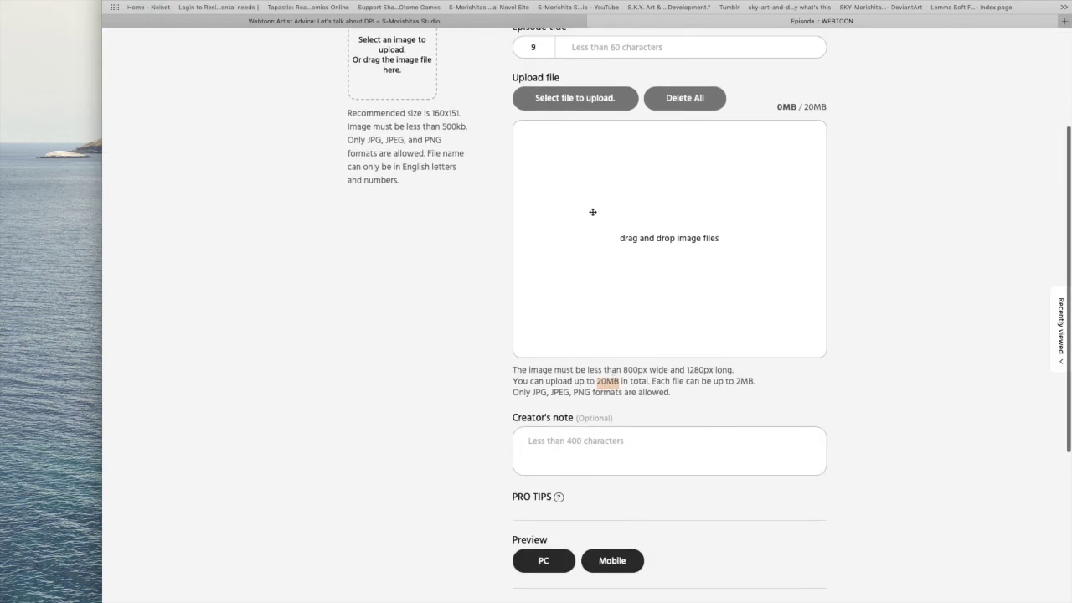
click(198, 24)
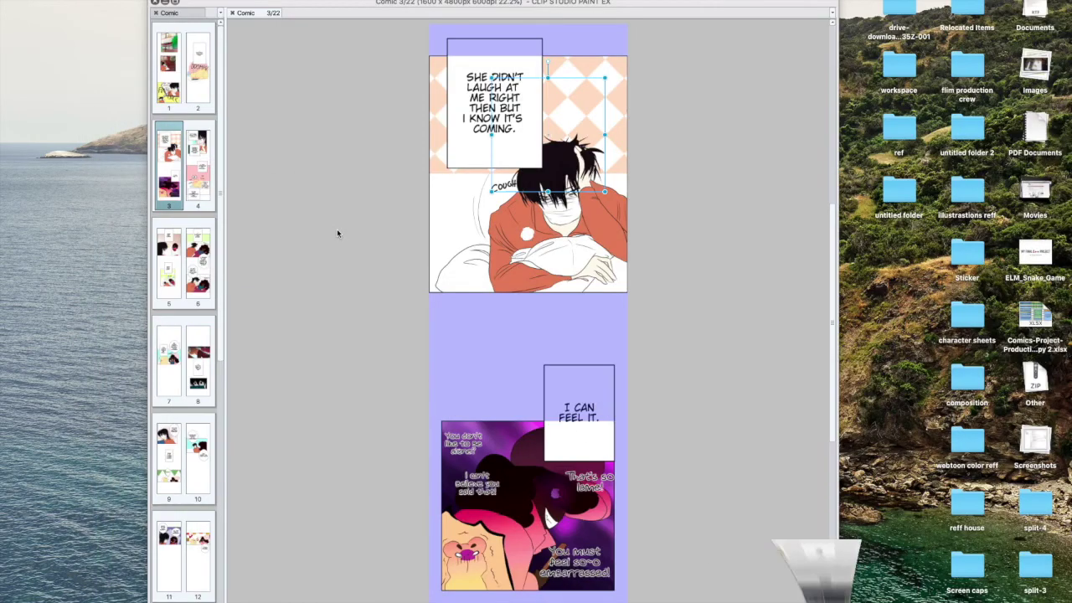
Switch back to Clip Studio Paint, showing page 3 of the 1600 x 4800 px webtoon comic
click(331, 227)
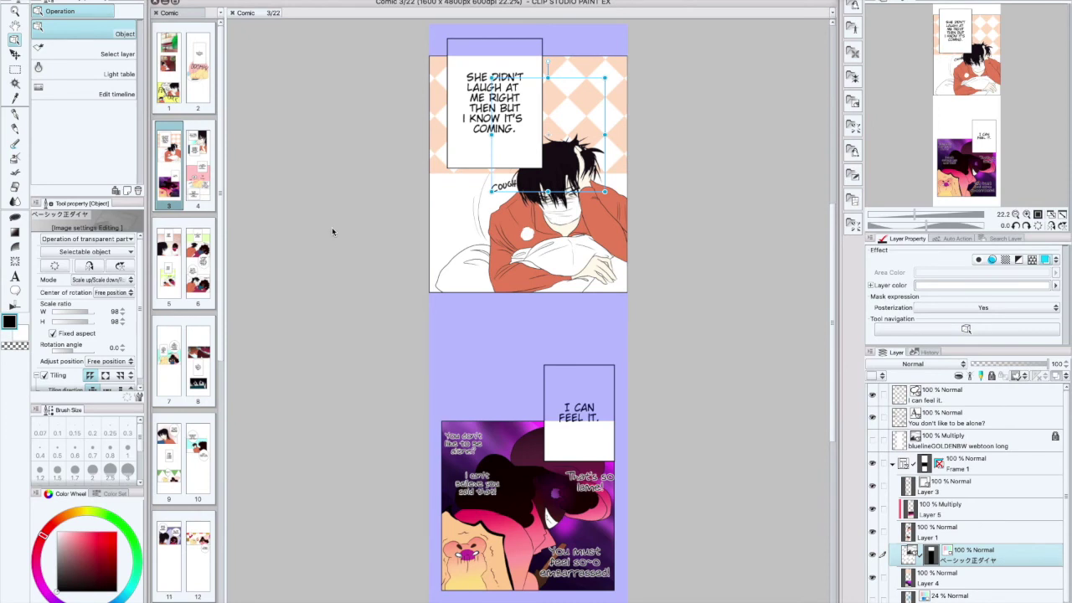